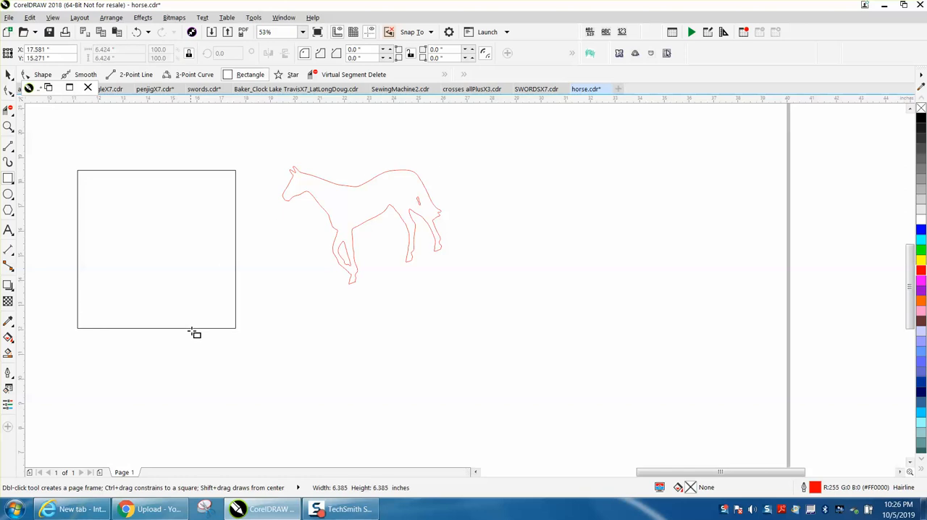
Resize the square to 4 × 4 inches and set the nudge distance to 4 inches.
{"action": "left_click", "coordinate": [105, 49]}
{"action": "type", "text": "4"}
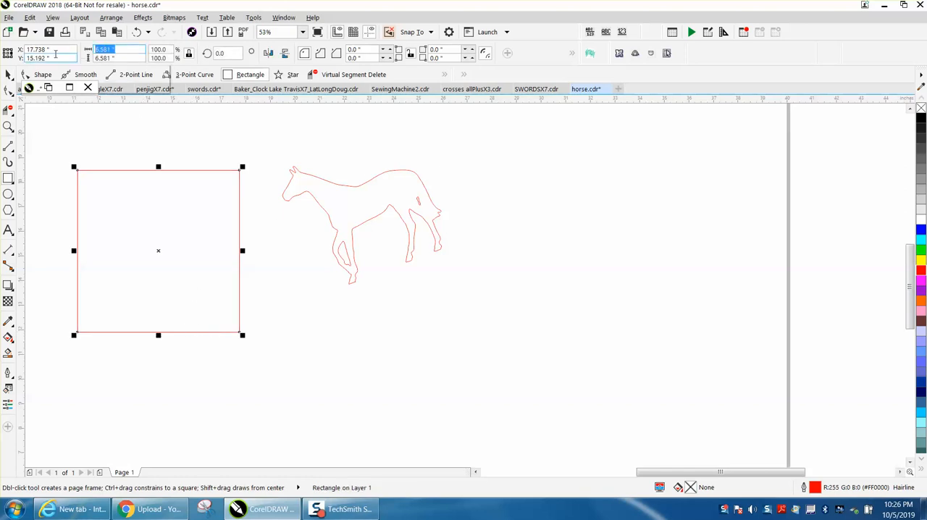
{"action": "key", "text": "Return"}
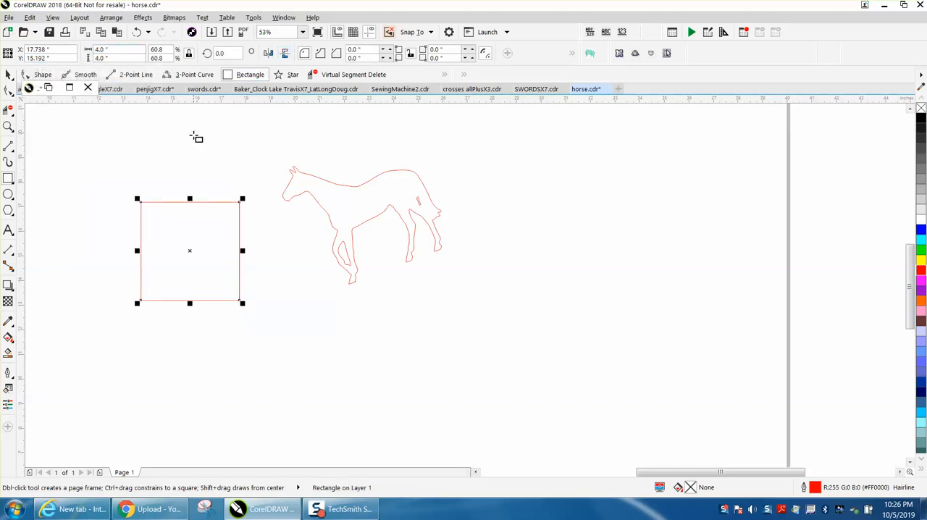
{"action": "left_click", "coordinate": [8, 74]}
{"action": "left_click", "coordinate": [287, 106]}
{"action": "left_click", "coordinate": [331, 53]}
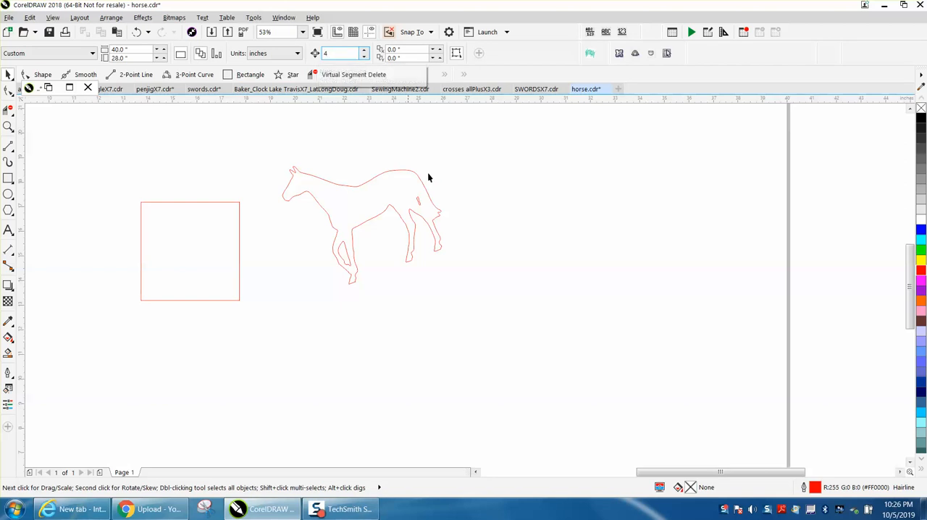
Move the horse outline so its head lies inside the square and its neck crosses the square's right edge.
{"action": "left_click", "coordinate": [355, 186]}
{"action": "left_click", "coordinate": [356, 186]}
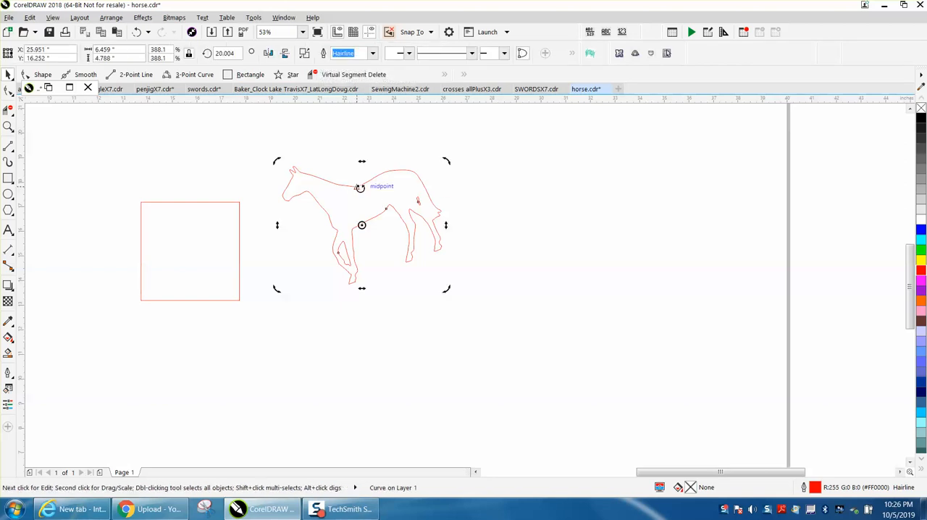
{"action": "left_click", "coordinate": [470, 176]}
{"action": "left_click_drag", "start_coordinate": [357, 189], "coordinate": [273, 243]}
Remove the parts of the horse outside the square with Virtual Segment Delete, keeping only the head.
{"action": "left_click", "coordinate": [8, 109]}
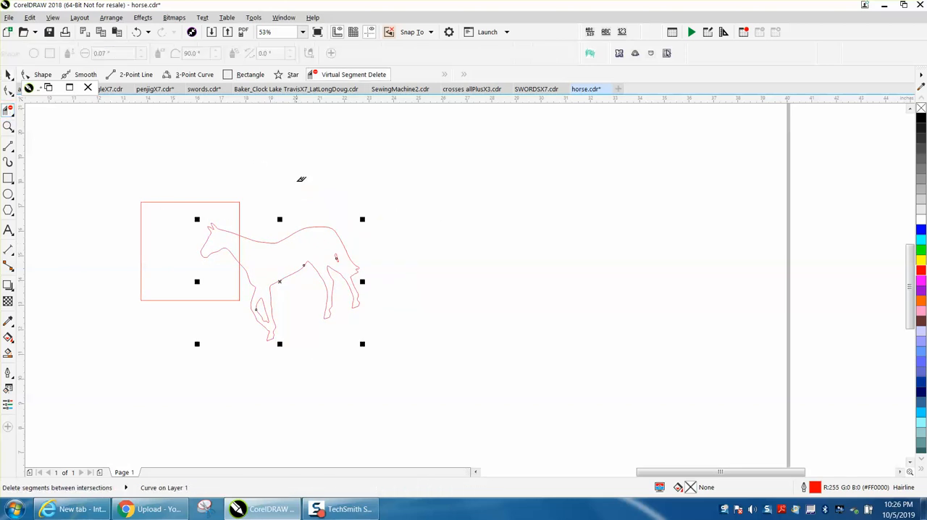
{"action": "left_click_drag", "start_coordinate": [250, 190], "coordinate": [383, 362]}
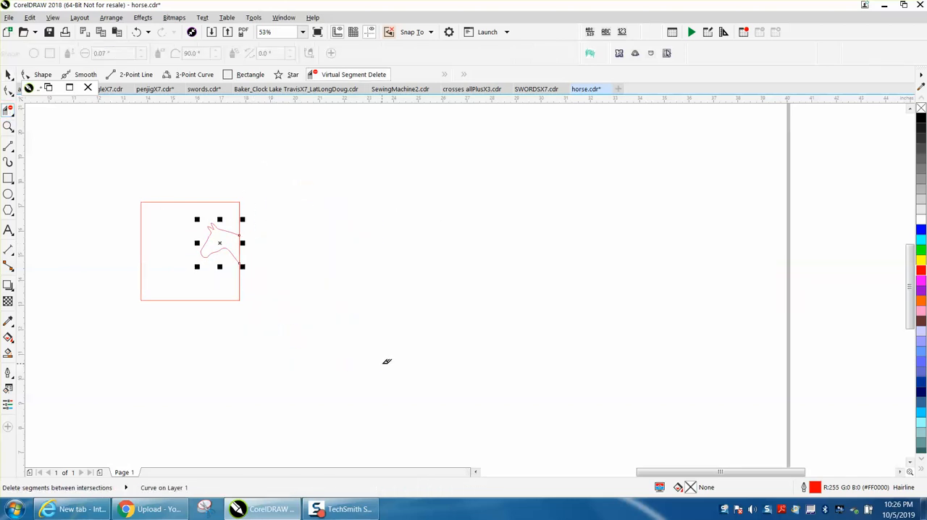
{"action": "left_click", "coordinate": [8, 74]}
{"action": "left_click", "coordinate": [230, 186]}
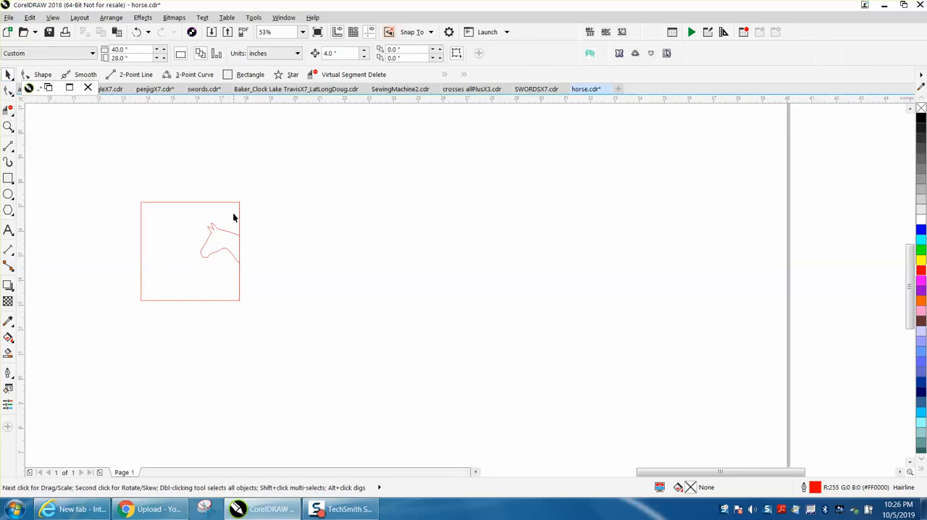
Duplicate the horse head 4 inches to the left so the copy joins the square's left edge.
{"action": "left_click", "coordinate": [8, 126]}
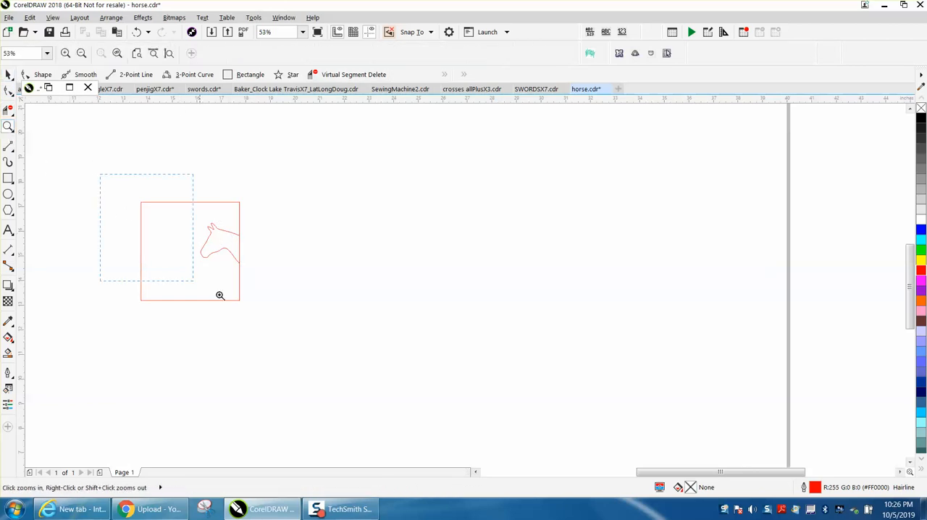
{"action": "left_click", "coordinate": [304, 308]}
{"action": "key", "text": "space"}
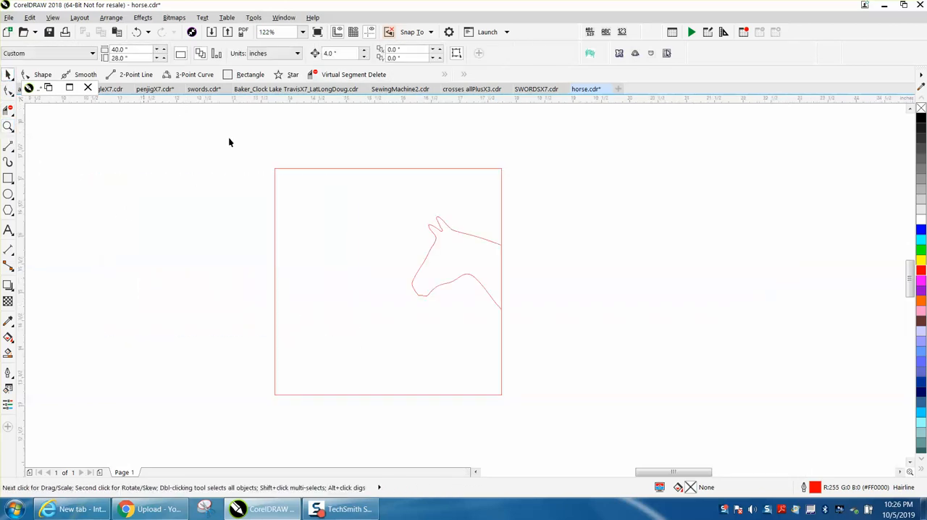
{"action": "left_click", "coordinate": [486, 239]}
{"action": "left_click", "coordinate": [543, 197]}
{"action": "left_click_drag", "start_coordinate": [406, 318], "coordinate": [375, 317]}
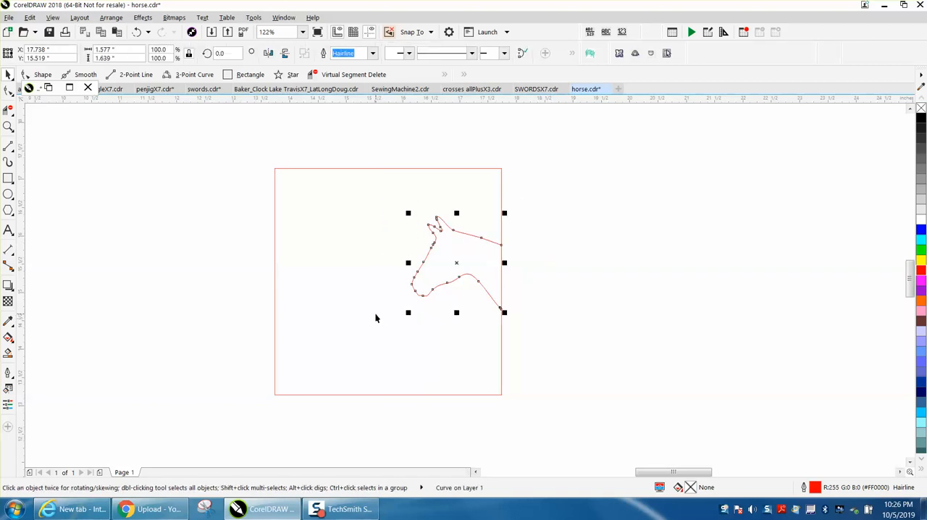
{"action": "key", "text": "ctrl+d"}
Delete the square's left and right edge segments across both horse necks with Virtual Segment Delete.
{"action": "left_click", "coordinate": [8, 110]}
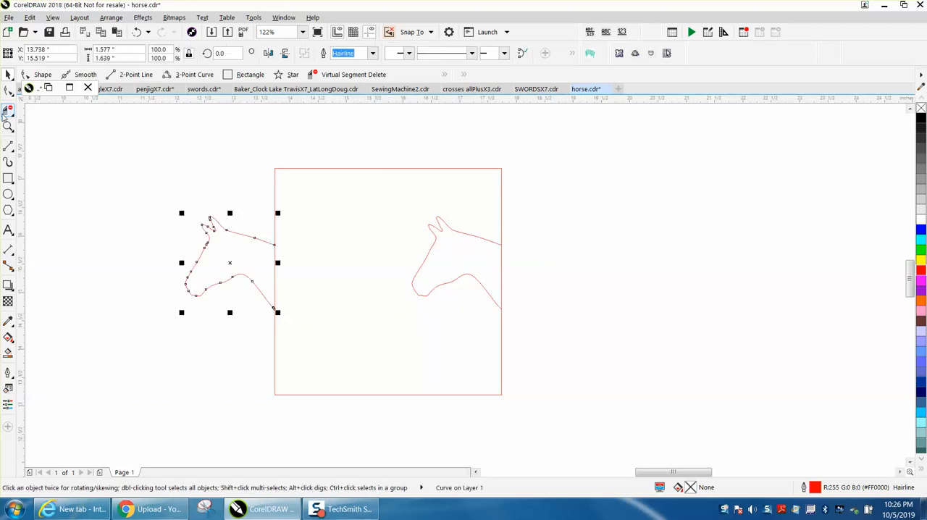
{"action": "left_click", "coordinate": [274, 268]}
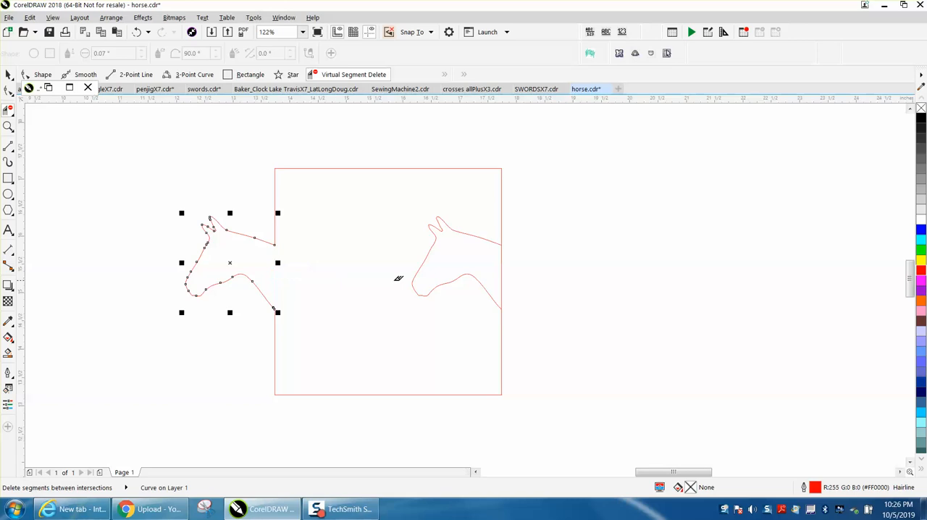
{"action": "left_click", "coordinate": [501, 269]}
Place a spare copy of the left horse head in the empty area to the right of the square.
{"action": "left_click", "coordinate": [8, 75]}
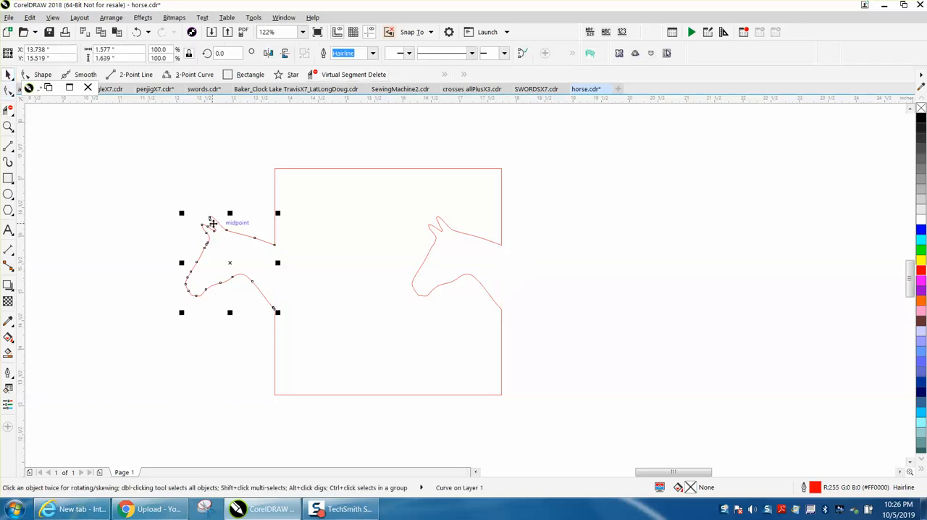
{"action": "left_click_drag", "start_coordinate": [230, 263], "coordinate": [672, 249]}
{"action": "right_click", "coordinate": [672, 248]}
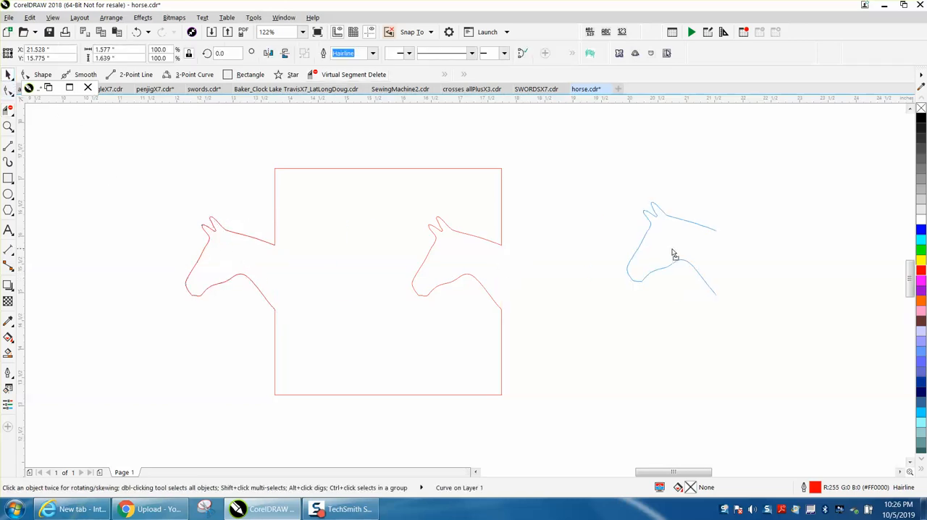
Create a red shape from the enclosed area of the square and both horse heads with Smart Fill.
{"action": "left_click_drag", "start_coordinate": [177, 127], "coordinate": [572, 433]}
{"action": "left_click", "coordinate": [8, 353]}
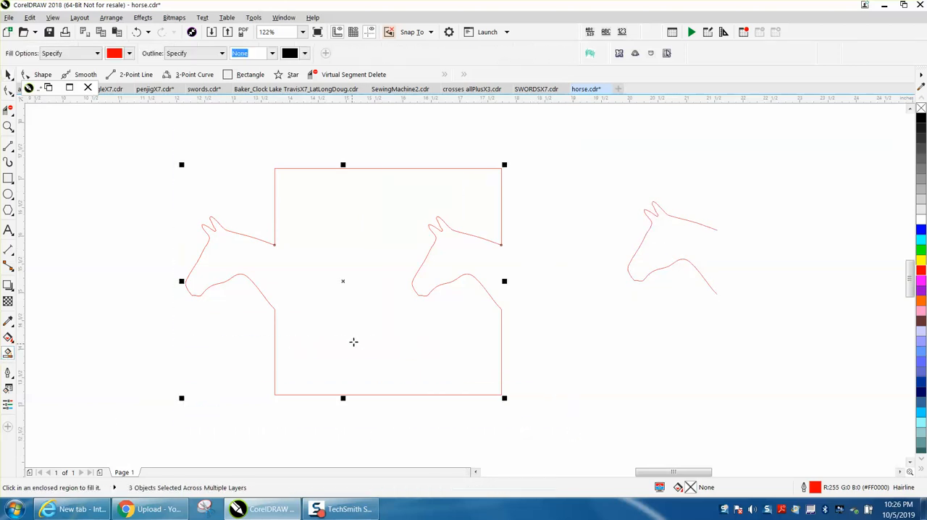
{"action": "left_click", "coordinate": [361, 340]}
{"action": "left_click", "coordinate": [8, 74]}
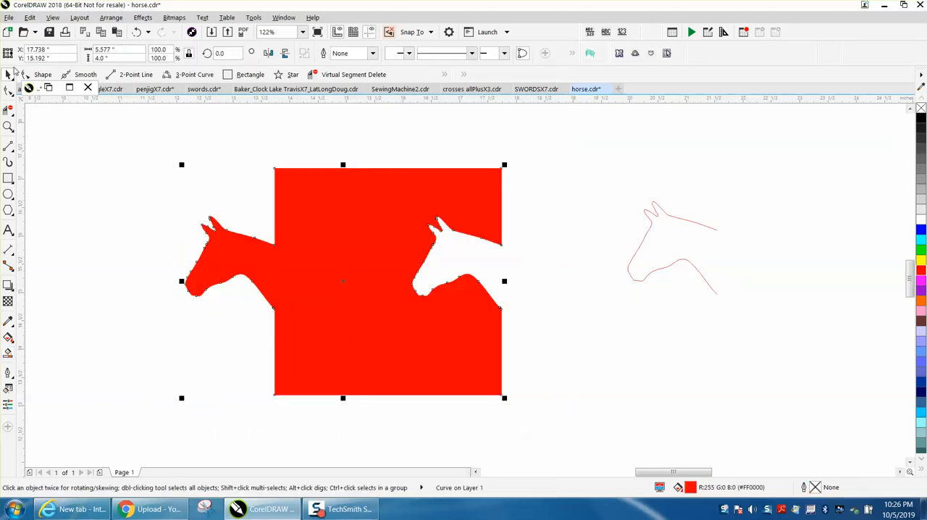
Move the red filled piece away from its source outlines and delete those outlines.
{"action": "key", "text": "shift+F4"}
{"action": "left_click_drag", "start_coordinate": [407, 254], "coordinate": [462, 191]}
{"action": "left_click_drag", "start_coordinate": [354, 235], "coordinate": [420, 283]}
{"action": "key", "text": "Delete"}
Reposition the filled piece, remove its fill and give it a black outline.
{"action": "left_click_drag", "start_coordinate": [445, 201], "coordinate": [369, 270]}
{"action": "left_click", "coordinate": [921, 108]}
{"action": "right_click", "coordinate": [921, 118]}
Rotate the puzzle piece by 90 degrees so its horse heads lie on the top and bottom edges.
{"action": "left_click", "coordinate": [8, 126]}
{"action": "left_click_drag", "start_coordinate": [347, 232], "coordinate": [487, 296]}
{"action": "key", "text": "space"}
{"action": "left_click_drag", "start_coordinate": [227, 54], "coordinate": [211, 58]}
{"action": "type", "text": "90"}
{"action": "key", "text": "Return"}
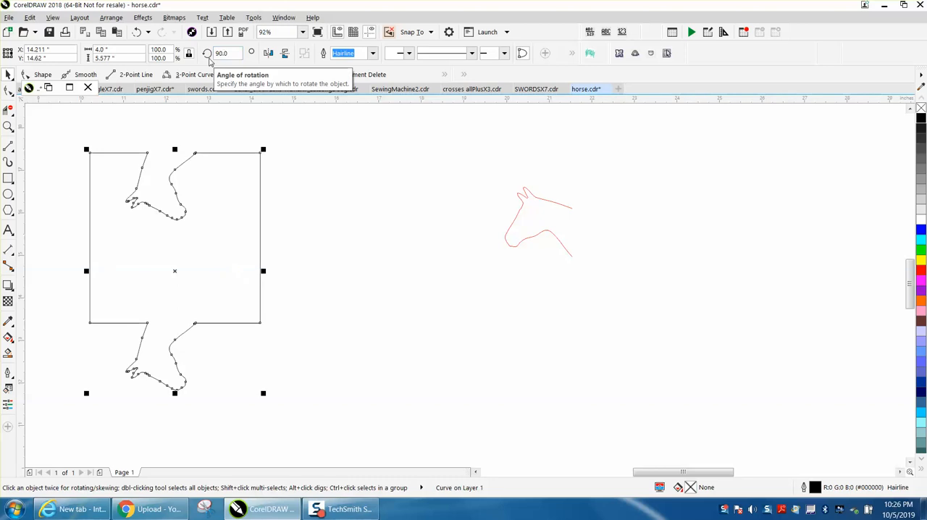
Snap the spare horse head to the rotated piece's right edge and duplicate it 4 inches left onto the opposite edge.
{"action": "left_click", "coordinate": [551, 208]}
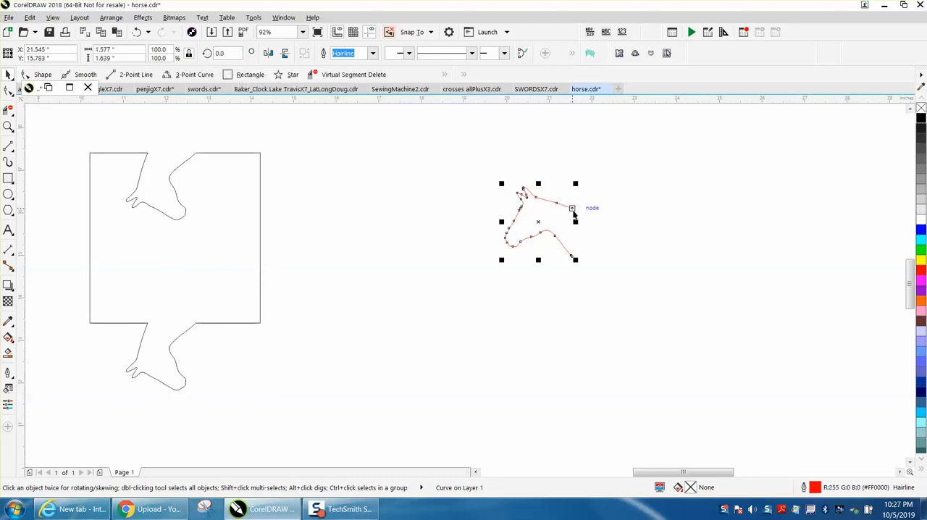
{"action": "left_click_drag", "start_coordinate": [571, 207], "coordinate": [260, 228]}
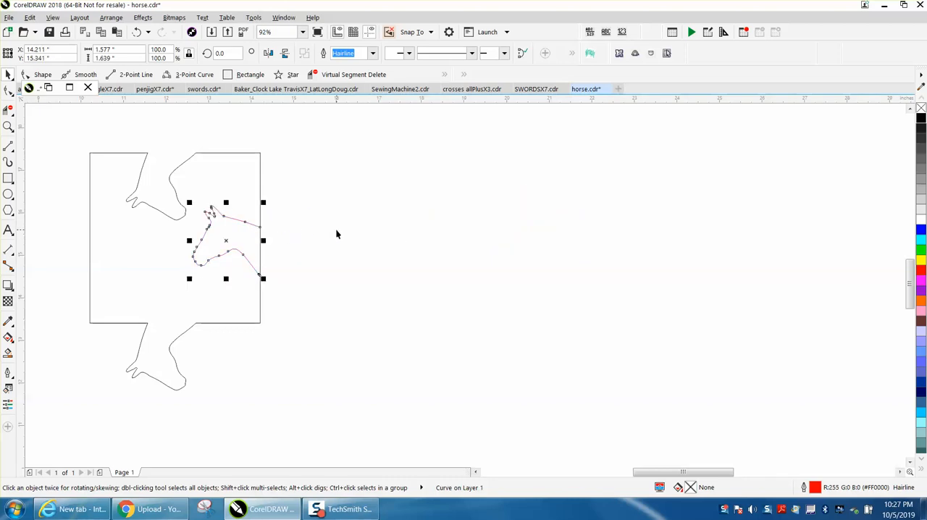
{"action": "key", "text": "ctrl+d"}
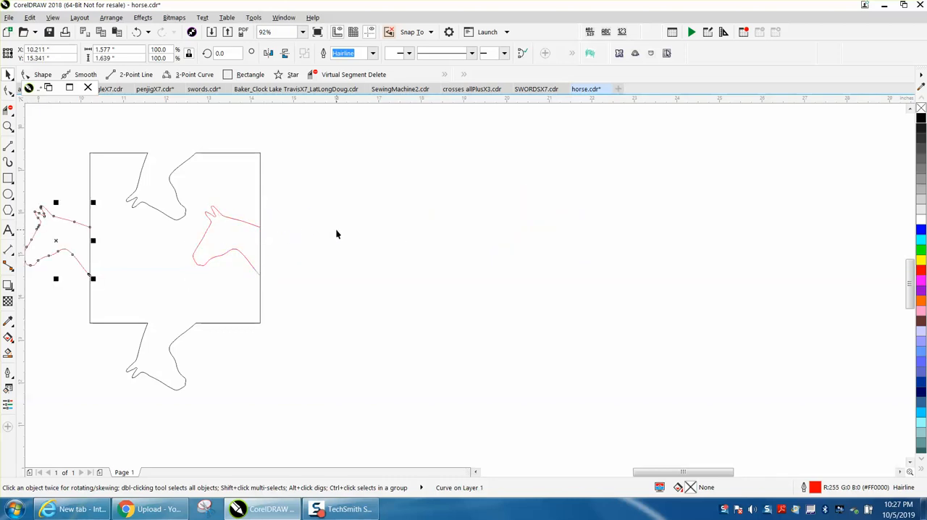
Delete the left and right edge segments between the neck ends with Virtual Segment Delete.
{"action": "left_click", "coordinate": [9, 110]}
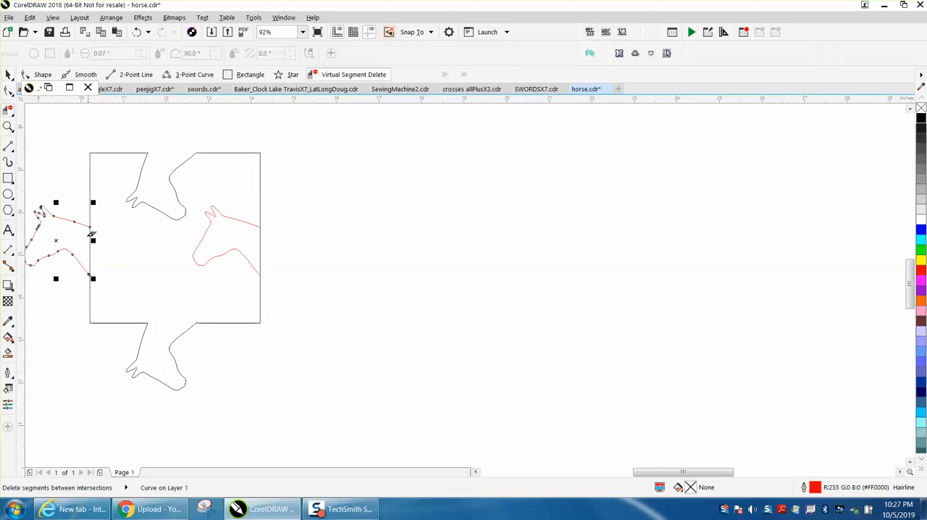
{"action": "left_click", "coordinate": [261, 245]}
{"action": "left_click", "coordinate": [8, 74]}
Smart-fill the enclosed four-head piece in red and nudge the filled shape 8 inches to the right.
{"action": "left_click", "coordinate": [8, 352]}
{"action": "left_click", "coordinate": [152, 288]}
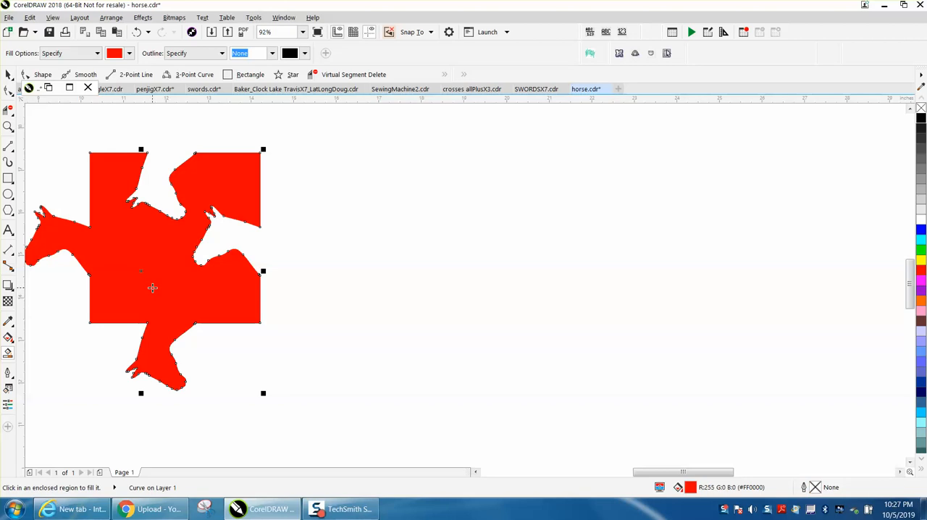
{"action": "key", "text": "Right"}
{"action": "key", "text": "Right"}
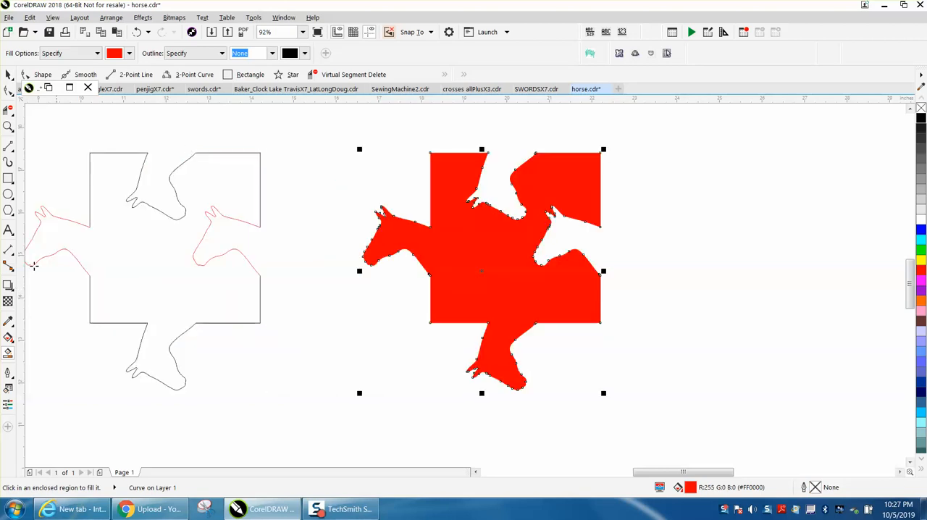
Select the red four-head piece, remove its fill and give it a black outline.
{"action": "scroll", "coordinate": [47, 200], "scroll_direction": "down", "scroll_amount": 2}
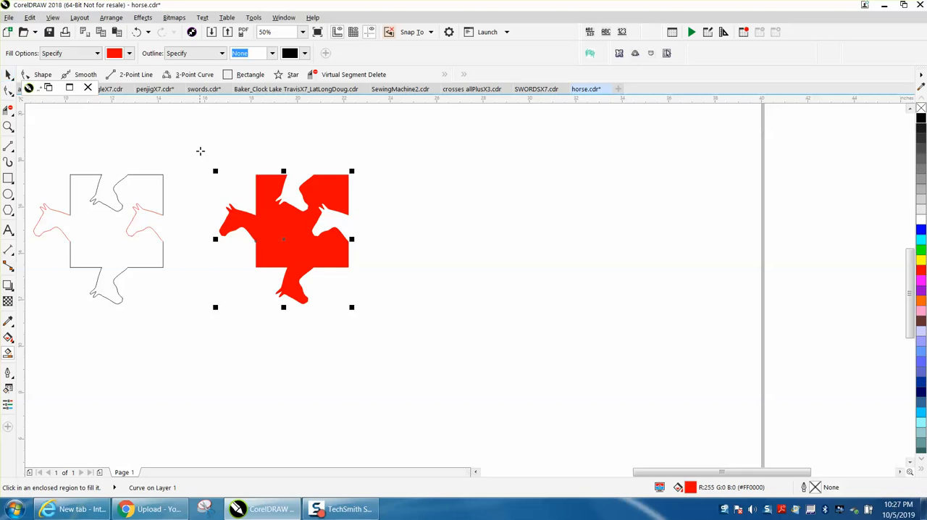
{"action": "left_click", "coordinate": [12, 77]}
{"action": "left_click", "coordinate": [208, 142]}
{"action": "left_click", "coordinate": [8, 75]}
{"action": "left_click_drag", "start_coordinate": [201, 147], "coordinate": [422, 333]}
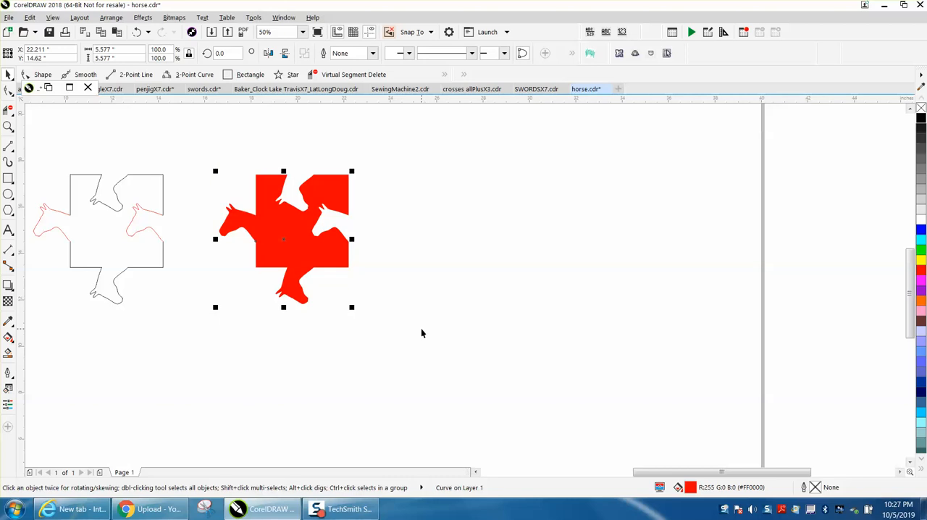
{"action": "left_click", "coordinate": [921, 107]}
{"action": "right_click", "coordinate": [920, 118]}
Duplicate the black puzzle piece at 4-inch intervals to the right to form an interlocking row of four.
{"action": "key", "text": "ctrl+c"}
{"action": "key", "text": "ctrl+v"}
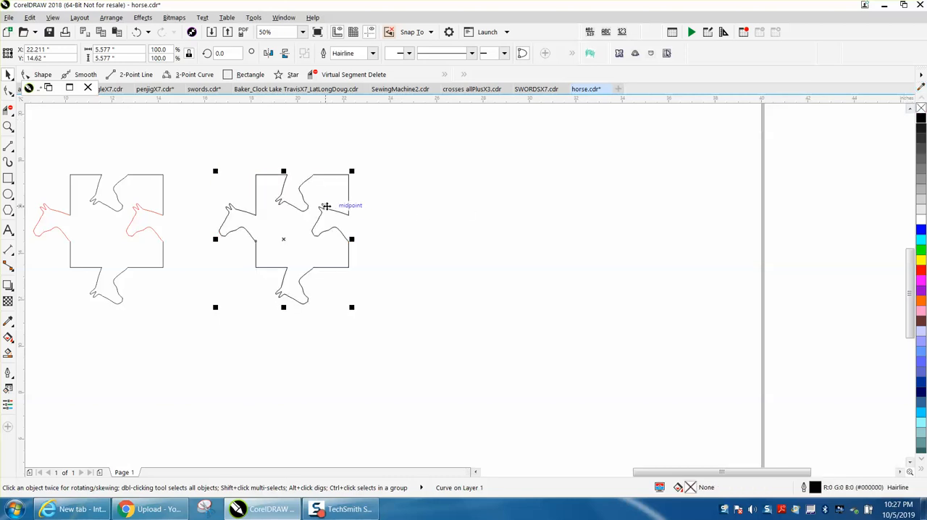
{"action": "key", "text": "Right"}
{"action": "key", "text": "ctrl+d"}
{"action": "key", "text": "ctrl+d"}
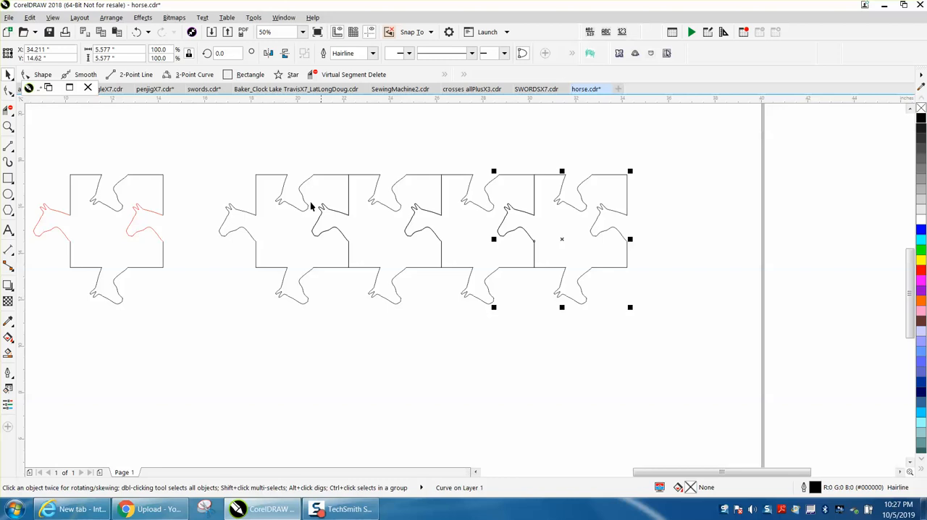
Copy the whole row of four pieces downward twice in 4-inch steps to build a three-row interlocking grid.
{"action": "left_click_drag", "start_coordinate": [200, 142], "coordinate": [639, 326]}
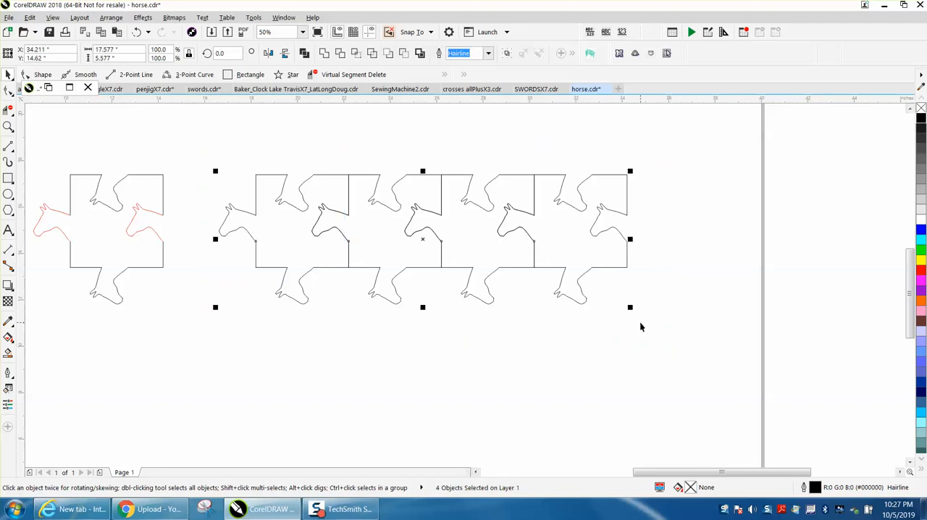
{"action": "key", "text": "ctrl+c"}
{"action": "key", "text": "ctrl+v"}
{"action": "key", "text": "Down"}
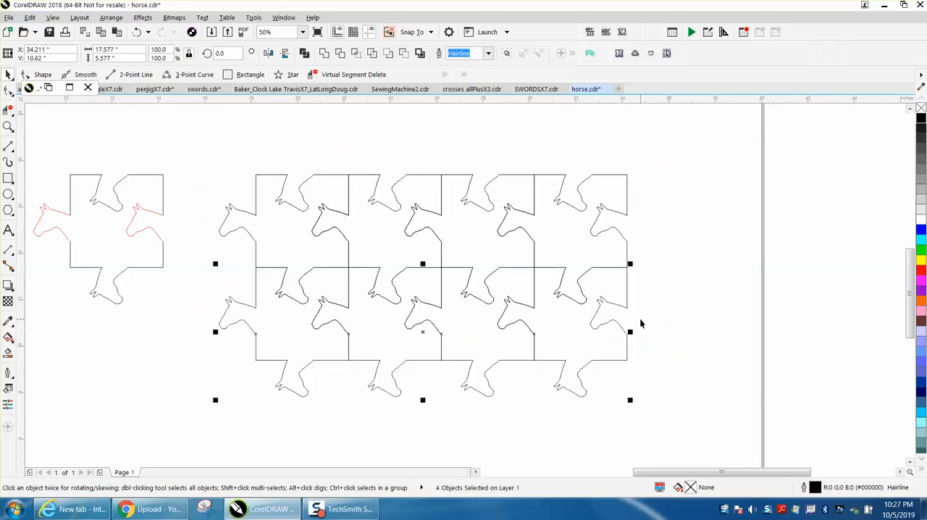
{"action": "key", "text": "ctrl+c"}
{"action": "key", "text": "ctrl+v"}
{"action": "key", "text": "Down"}
{"action": "scroll", "coordinate": [640, 319], "scroll_direction": "down", "scroll_amount": 1}
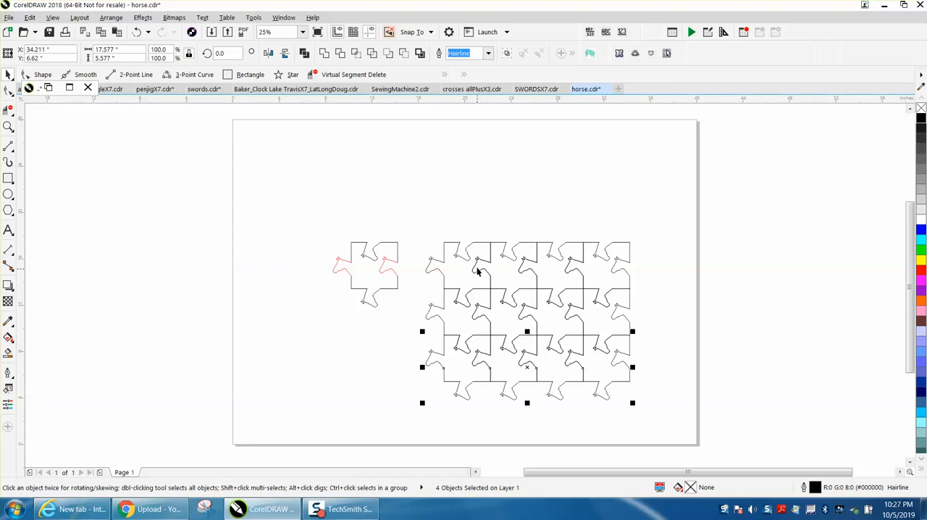
Move the grid's top-left piece to the upper right of the page and delete the remaining grid pieces.
{"action": "left_click_drag", "start_coordinate": [468, 260], "coordinate": [584, 153]}
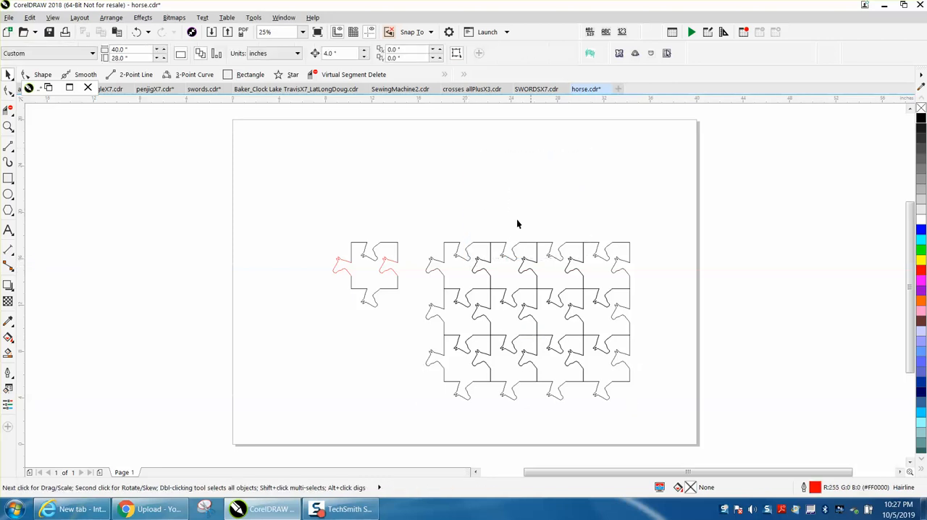
{"action": "left_click_drag", "start_coordinate": [478, 254], "coordinate": [624, 148]}
{"action": "left_click_drag", "start_coordinate": [413, 220], "coordinate": [552, 362]}
{"action": "left_click_drag", "start_coordinate": [693, 429], "coordinate": [694, 430]}
{"action": "key", "text": "Delete"}
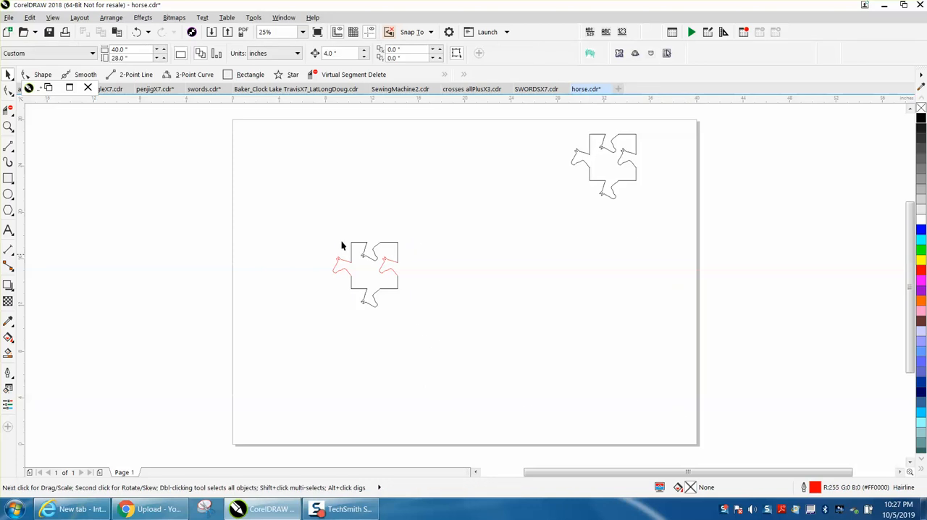
Move the partly red working outline off the page's left side and scale the single black piece to about 4.22 inches.
{"action": "left_click_drag", "start_coordinate": [463, 343], "coordinate": [463, 344]}
{"action": "left_click_drag", "start_coordinate": [373, 277], "coordinate": [139, 222]}
{"action": "left_click", "coordinate": [627, 179]}
{"action": "left_click_drag", "start_coordinate": [640, 131], "coordinate": [624, 146]}
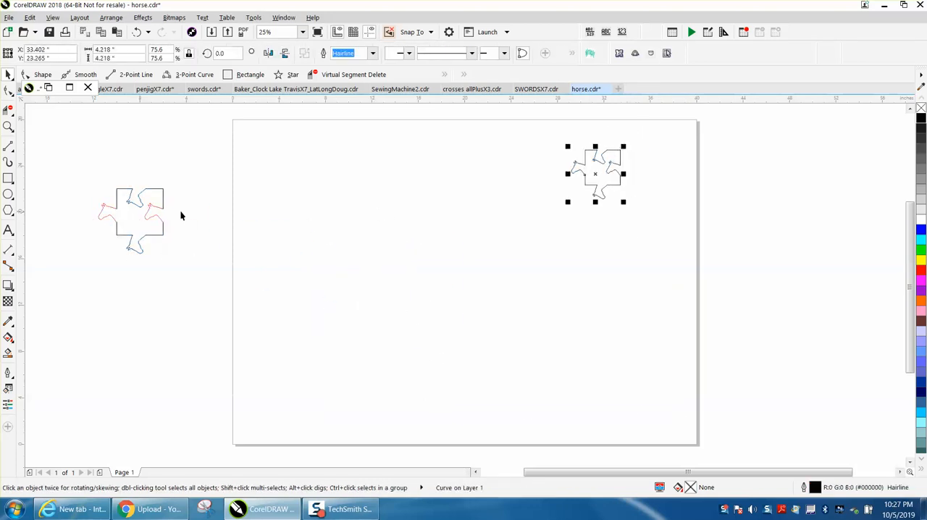
Draw a circle about 18.25 inches in diameter on the page and select the small black puzzle piece.
{"action": "left_click", "coordinate": [8, 194]}
{"action": "left_click_drag", "start_coordinate": [514, 186], "coordinate": [299, 401]}
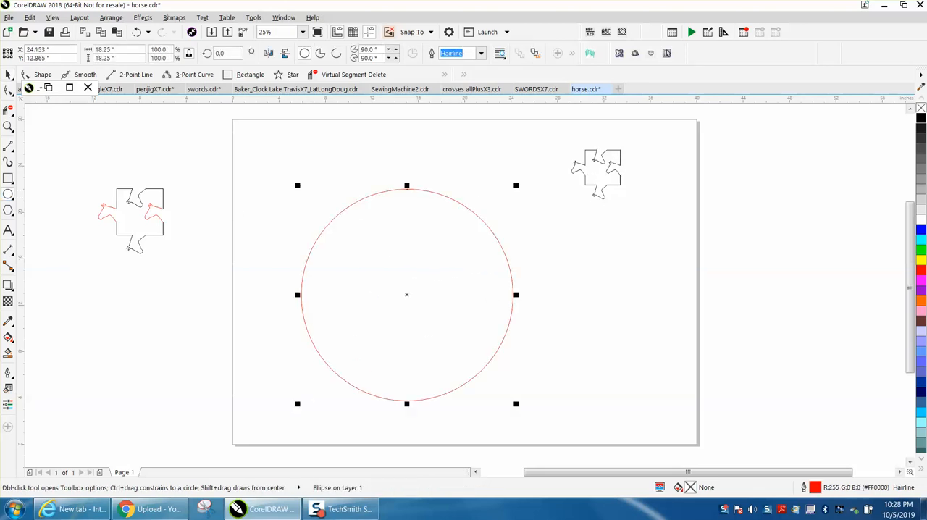
{"action": "key", "text": "space"}
{"action": "left_click", "coordinate": [610, 161]}
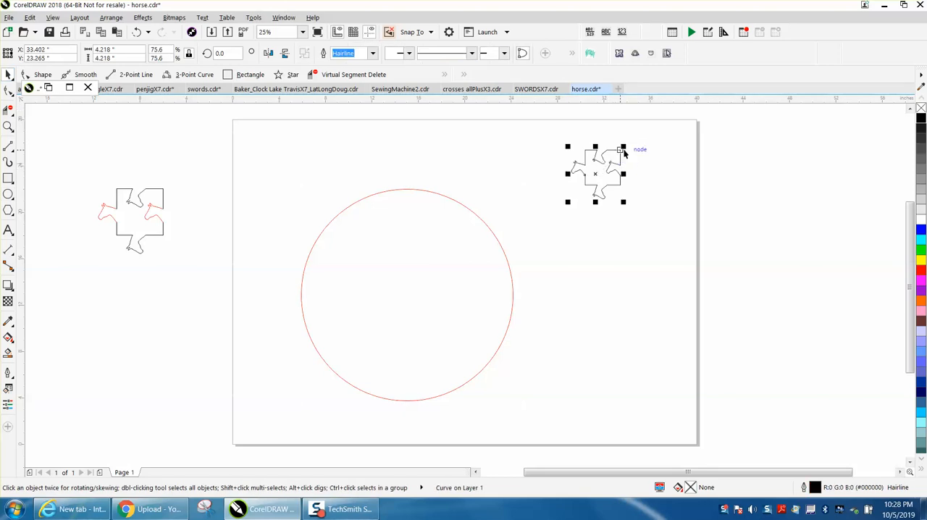
Scale the black puzzle piece to about 3.04 inches and fit it to the circle's path with 14 duplicates.
{"action": "left_click_drag", "start_coordinate": [623, 148], "coordinate": [609, 161]}
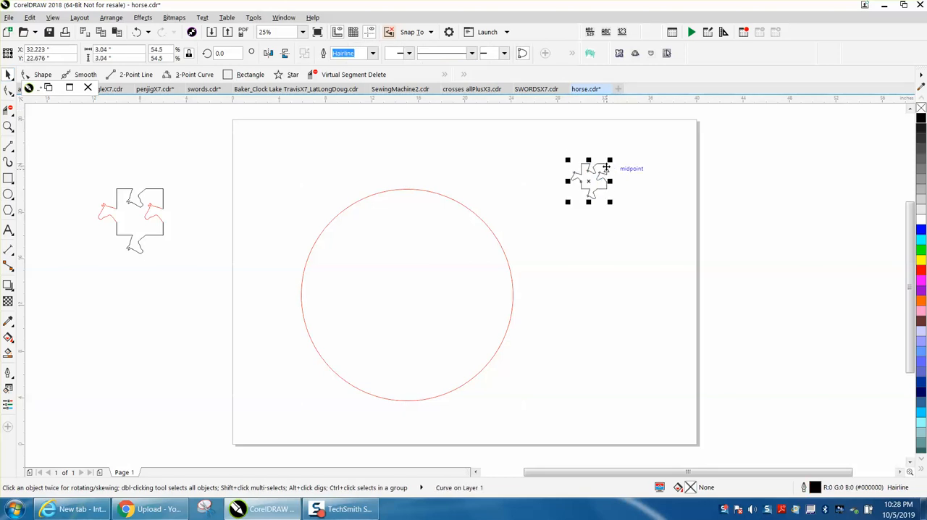
{"action": "left_click", "coordinate": [485, 226], "text": "shift"}
{"action": "left_click", "coordinate": [116, 19]}
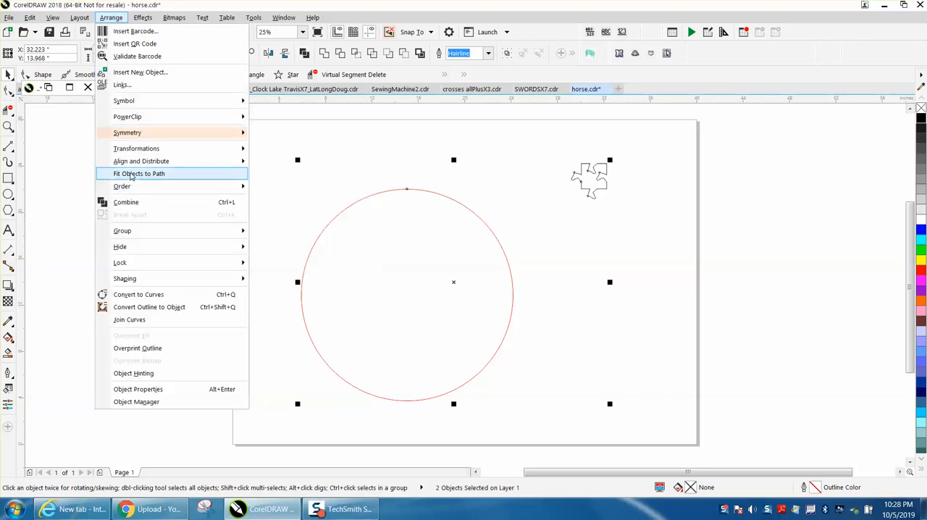
{"action": "left_click", "coordinate": [131, 174]}
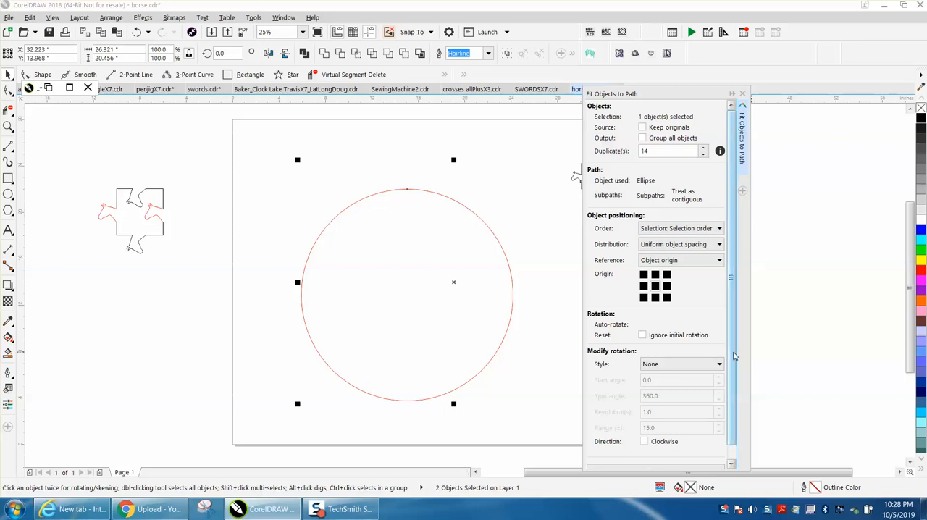
{"action": "scroll", "coordinate": [732, 357], "scroll_direction": "down", "scroll_amount": 1}
{"action": "left_click", "coordinate": [662, 458]}
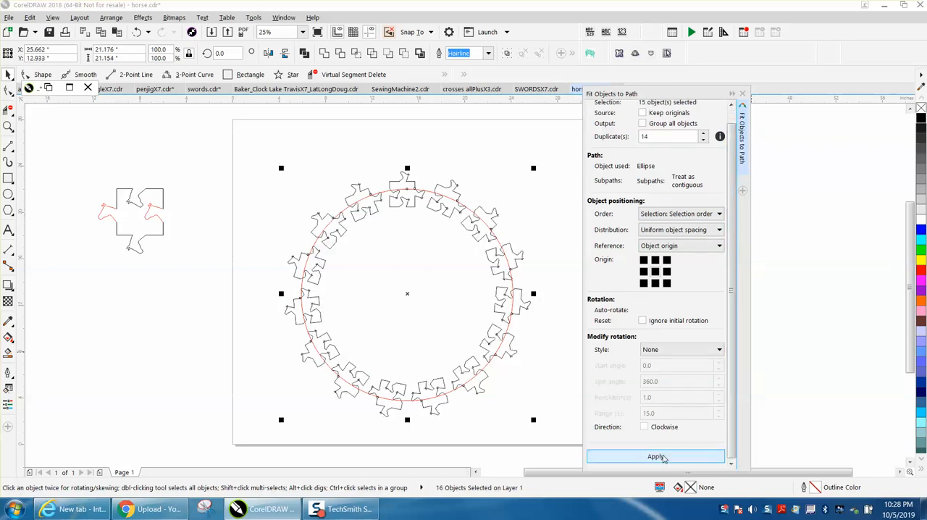
{"action": "left_click", "coordinate": [742, 93]}
{"action": "left_click", "coordinate": [587, 126]}
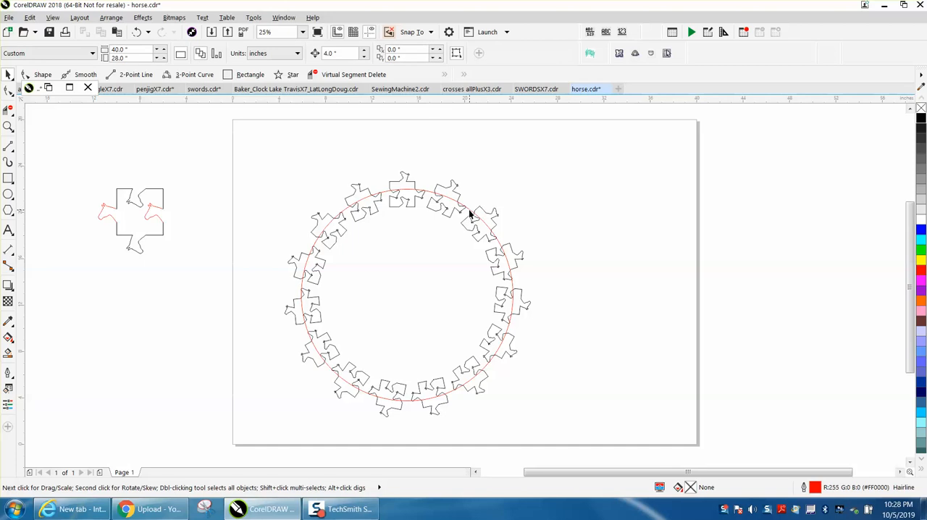
Enlarge the circle to about 21.67 inches around the pieces and add a concentric copy about 14.87 inches in diameter inside them.
{"action": "left_click", "coordinate": [469, 210]}
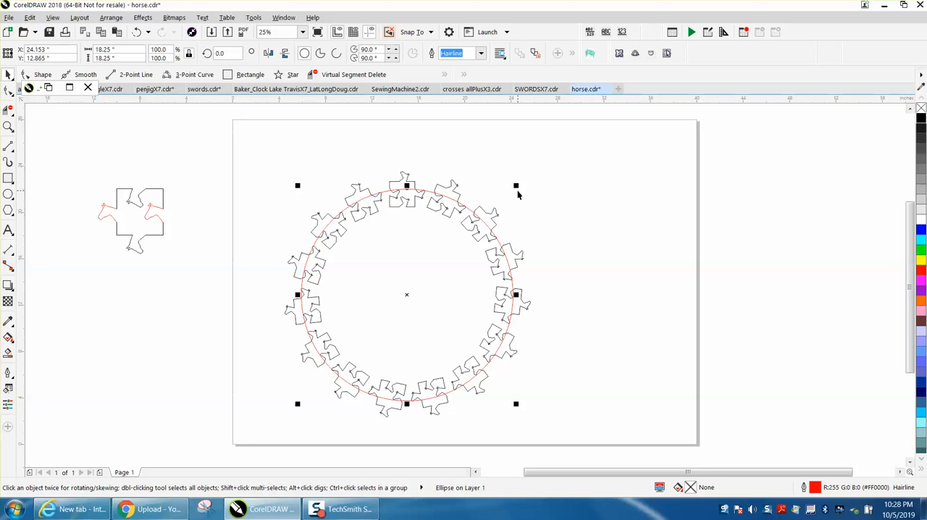
{"action": "left_click_drag", "start_coordinate": [515, 186], "coordinate": [538, 166]}
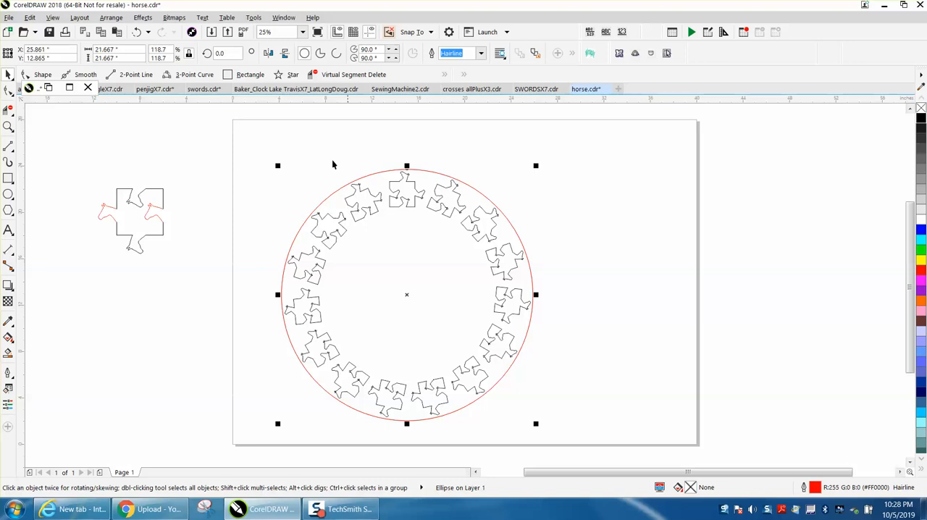
{"action": "left_click_drag", "start_coordinate": [535, 167], "coordinate": [511, 199]}
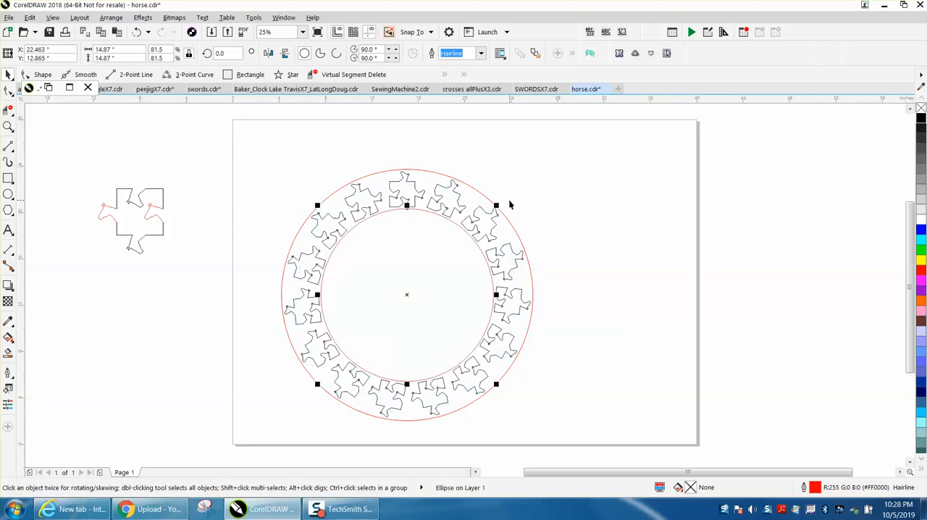
Try a size of 14.5 inches for the inner circle and undo the resize.
{"action": "left_click_drag", "start_coordinate": [119, 50], "coordinate": [84, 53]}
{"action": "type", "text": "14.5"}
{"action": "key", "text": "Return"}
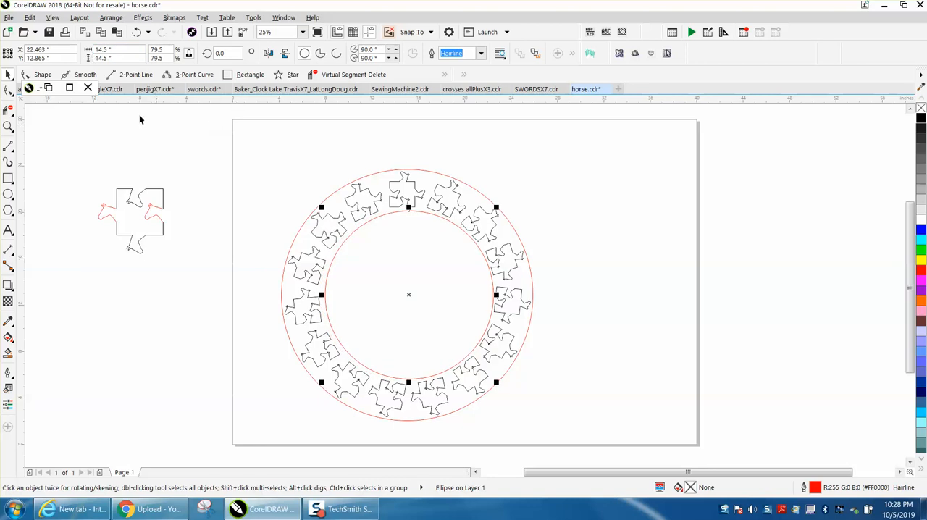
{"action": "left_click", "coordinate": [136, 32]}
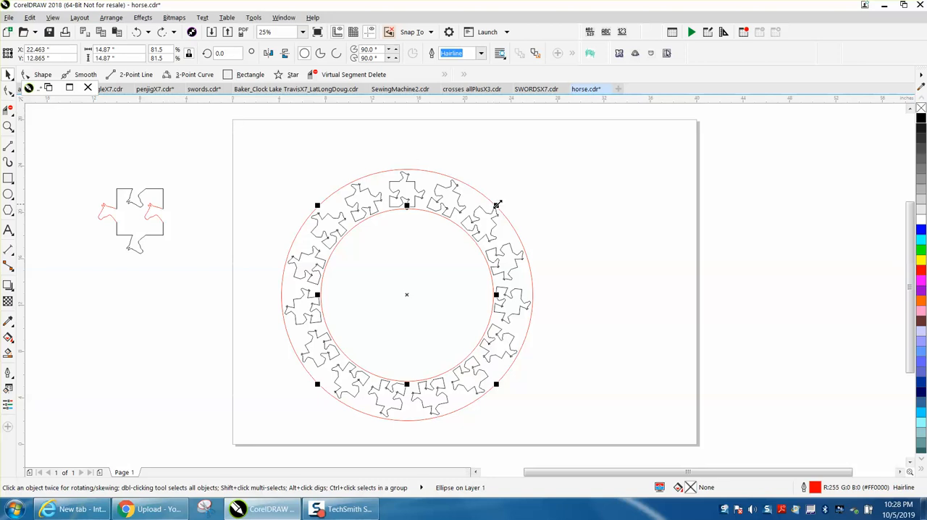
Shrink the inner circle to about 14.73 inches about its center and smart-fill the ring area around the pieces with red.
{"action": "left_click_drag", "start_coordinate": [495, 205], "coordinate": [495, 207]}
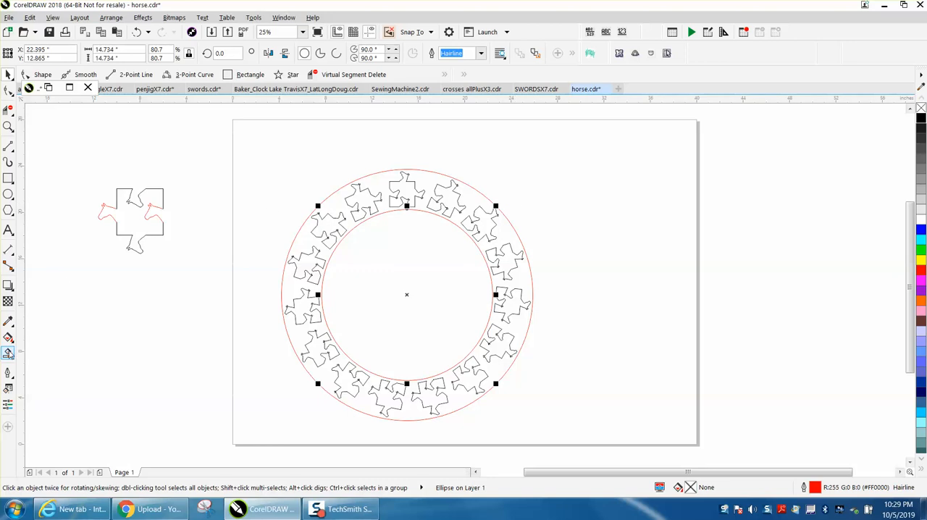
{"action": "left_click", "coordinate": [8, 353]}
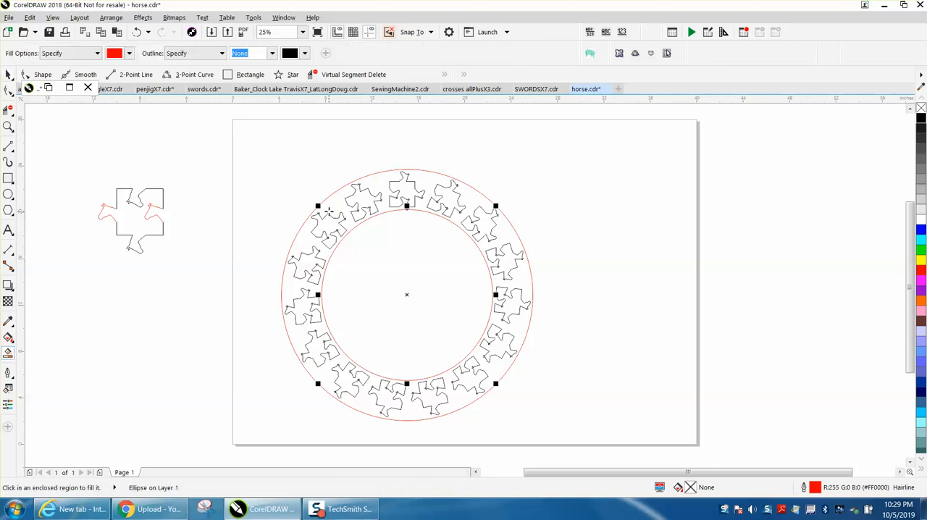
{"action": "left_click", "coordinate": [332, 206]}
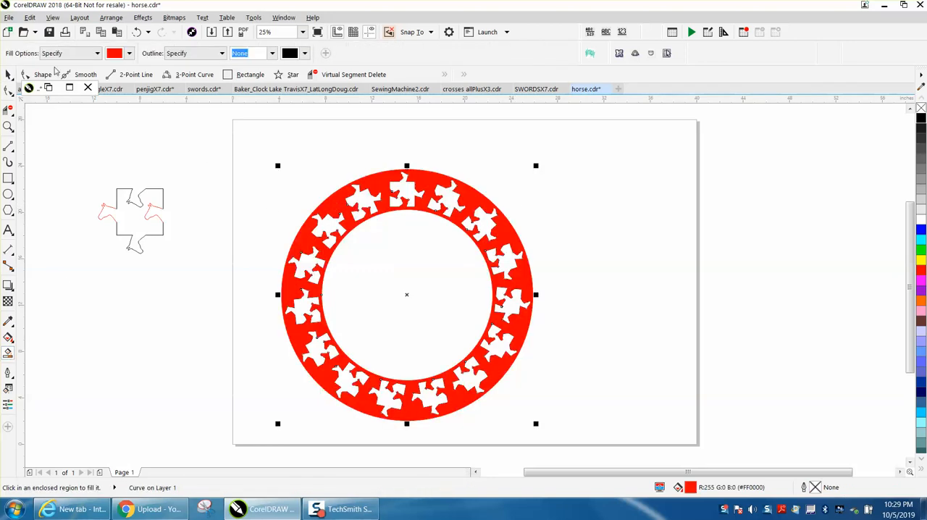
Separate the red ring from the original circles and piece outlines, delete those originals, and move the ring to the page's upper middle.
{"action": "left_click", "coordinate": [8, 74]}
{"action": "left_click_drag", "start_coordinate": [407, 293], "coordinate": [672, 269]}
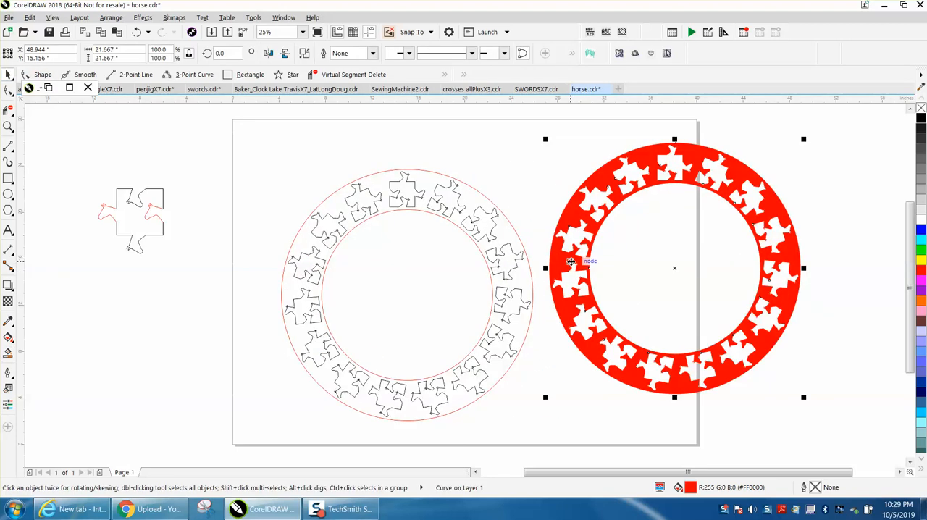
{"action": "left_click_drag", "start_coordinate": [249, 157], "coordinate": [557, 425]}
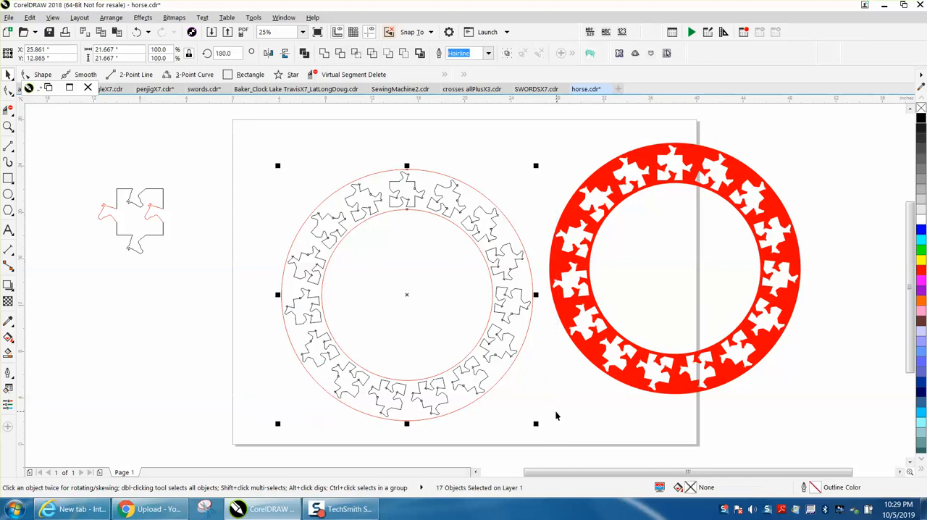
{"action": "key", "text": "Delete"}
{"action": "left_click_drag", "start_coordinate": [587, 275], "coordinate": [355, 260]}
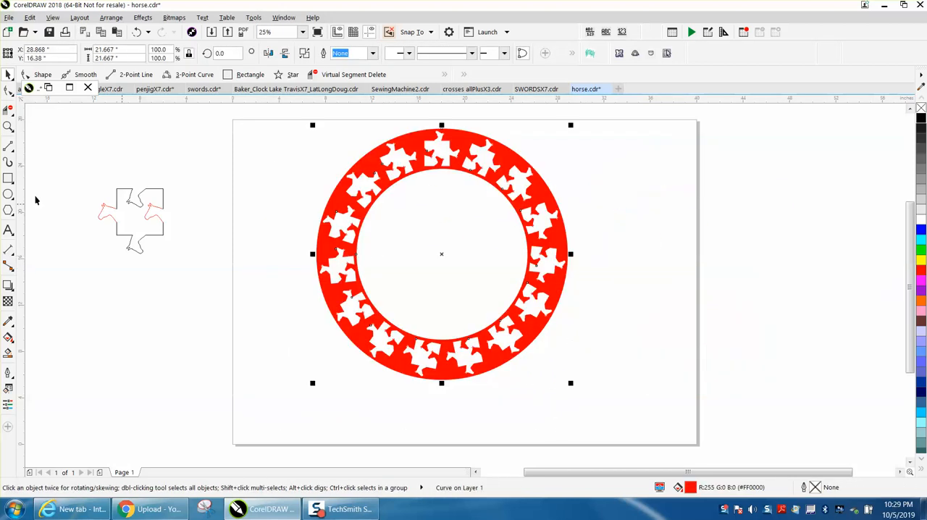
{"action": "left_click", "coordinate": [223, 183]}
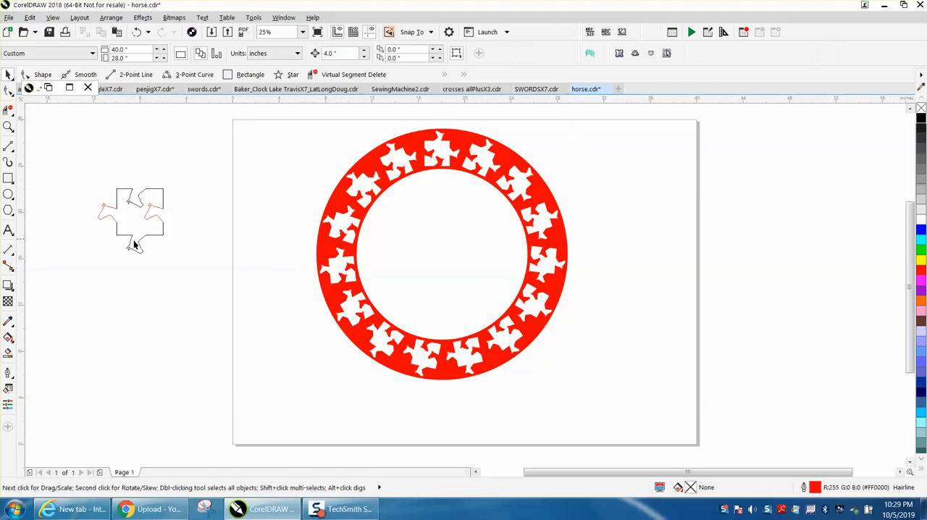
Smart-fill the topmost puzzle-piece opening in the red ring with green.
{"action": "left_click", "coordinate": [9, 354]}
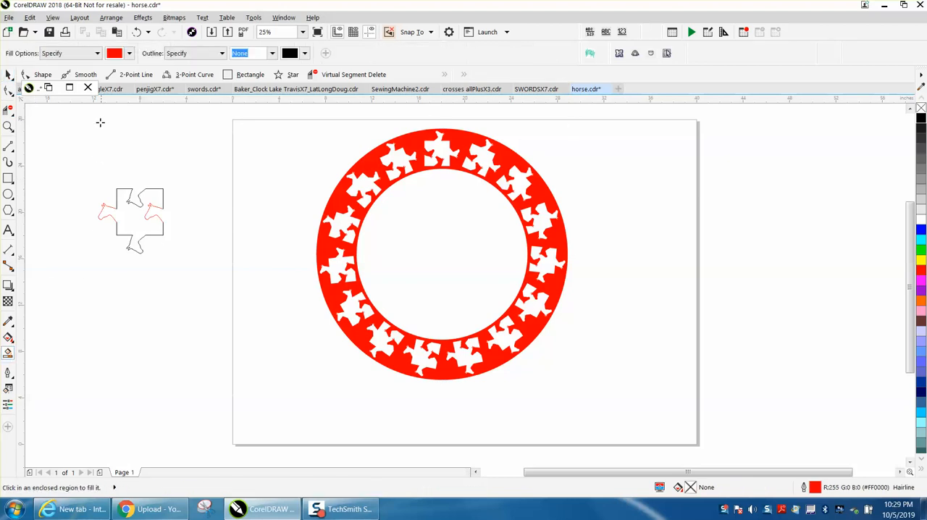
{"action": "left_click", "coordinate": [129, 53]}
{"action": "left_click", "coordinate": [164, 171]}
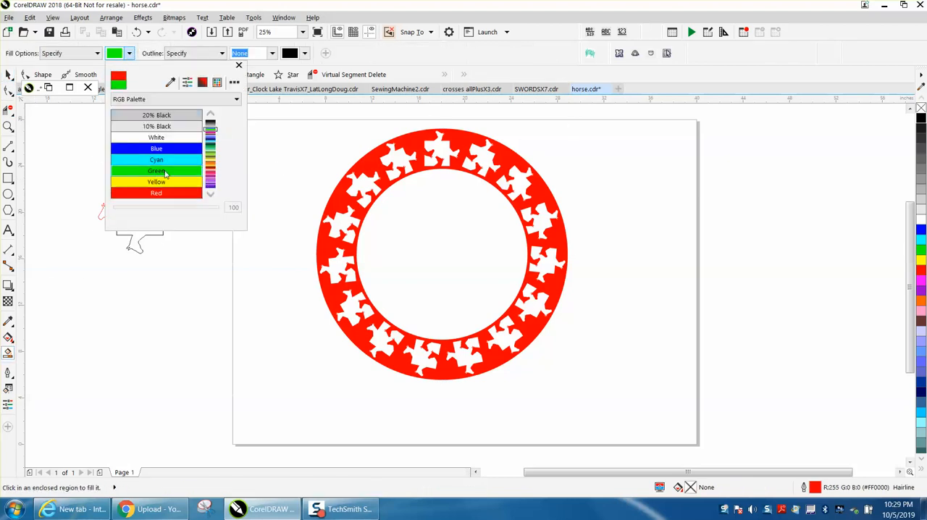
{"action": "left_click", "coordinate": [441, 151]}
Smart-fill six more openings with green, alternating around the ring counterclockwise from the green top piece.
{"action": "left_click", "coordinate": [8, 127]}
{"action": "left_click_drag", "start_coordinate": [384, 131], "coordinate": [548, 208]}
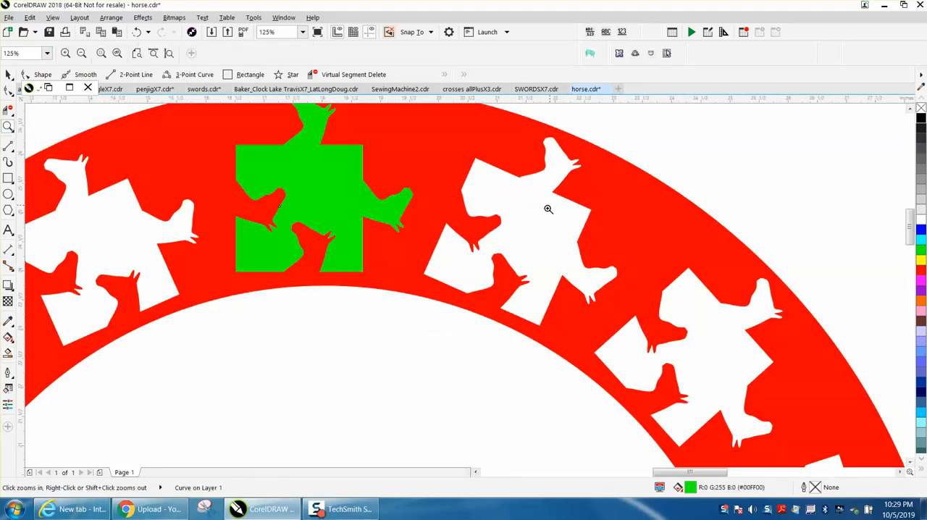
{"action": "right_click", "coordinate": [412, 234]}
{"action": "right_click", "coordinate": [459, 239]}
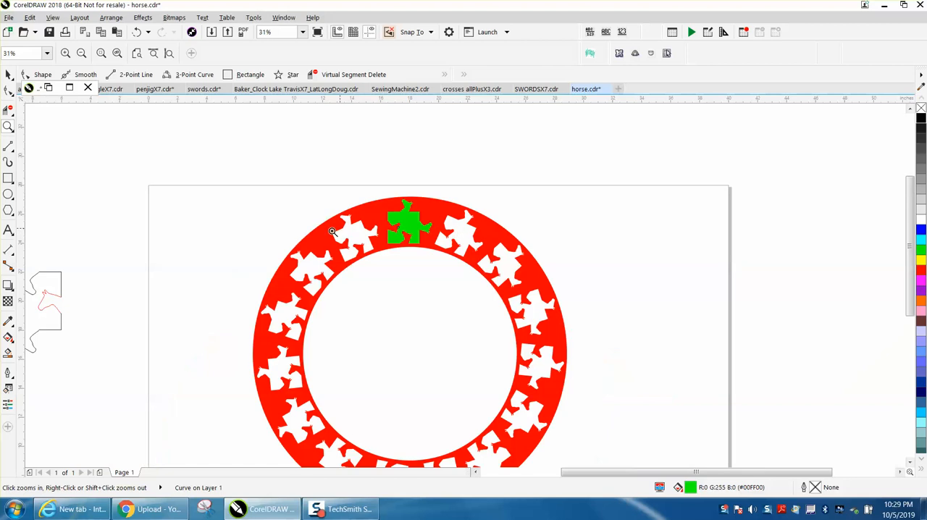
{"action": "right_click", "coordinate": [321, 345]}
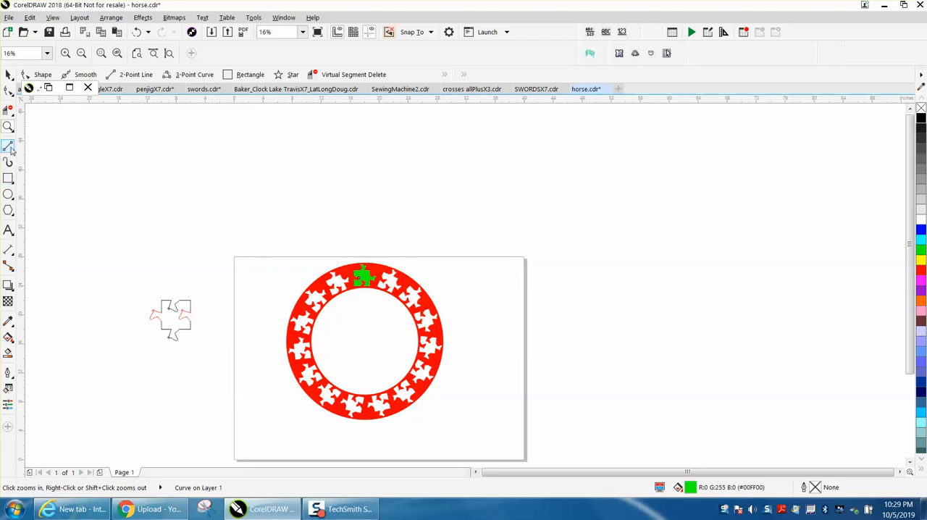
{"action": "left_click_drag", "start_coordinate": [292, 258], "coordinate": [512, 421]}
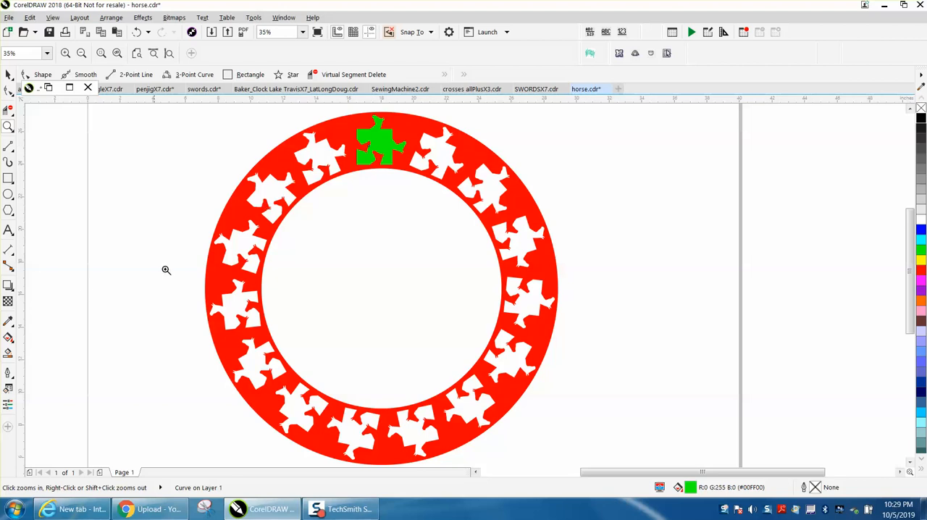
{"action": "left_click", "coordinate": [8, 354]}
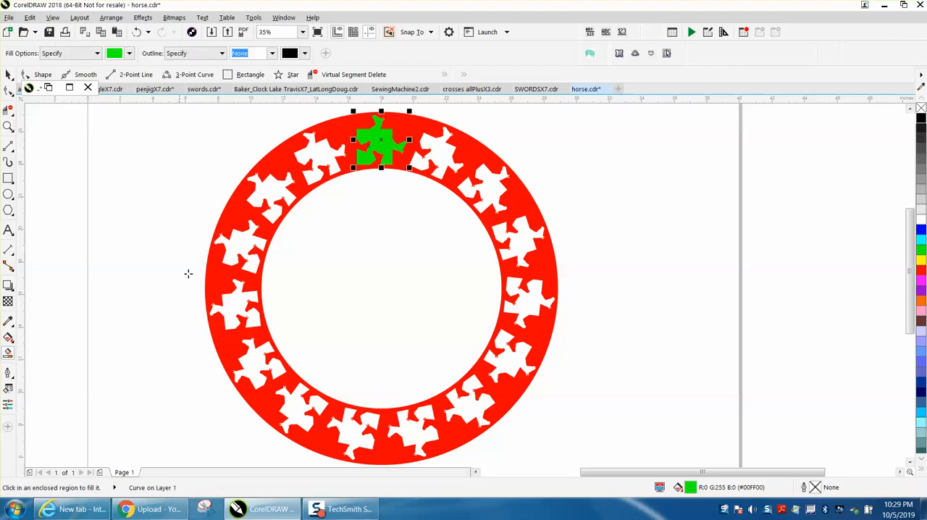
{"action": "left_click", "coordinate": [268, 196]}
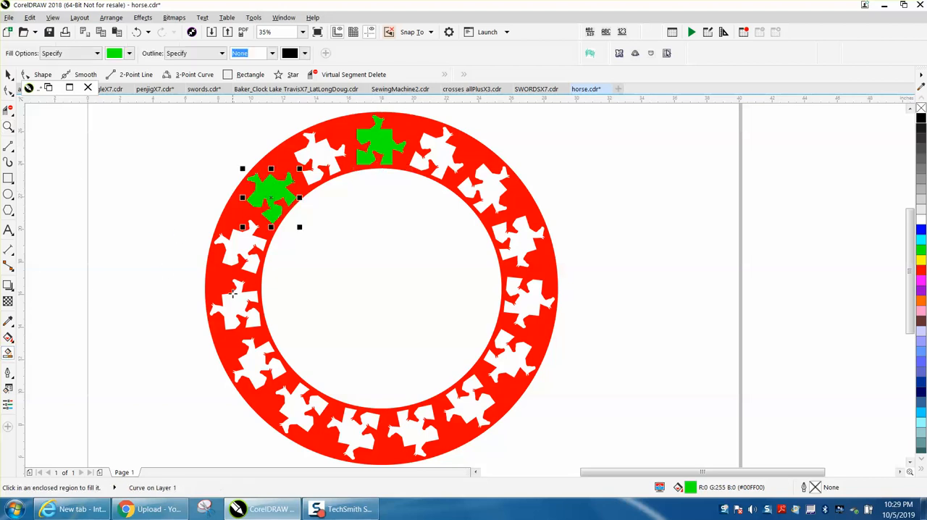
{"action": "left_click", "coordinate": [246, 314]}
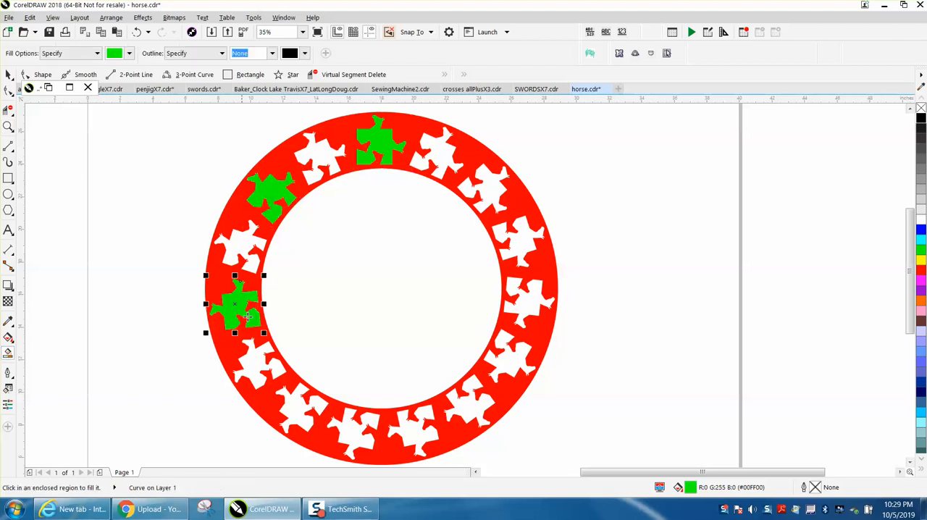
{"action": "left_click", "coordinate": [298, 403]}
{"action": "left_click", "coordinate": [414, 433]}
{"action": "left_click", "coordinate": [509, 349]}
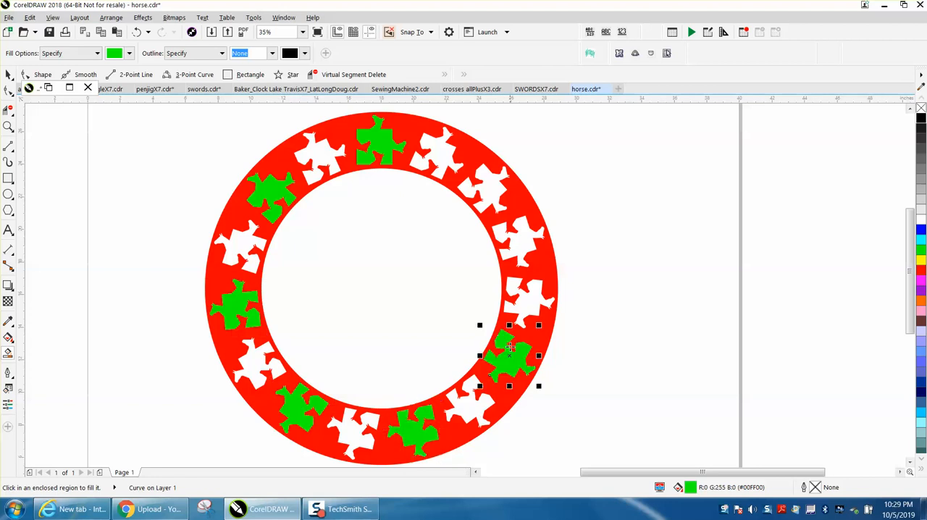
{"action": "left_click", "coordinate": [511, 252]}
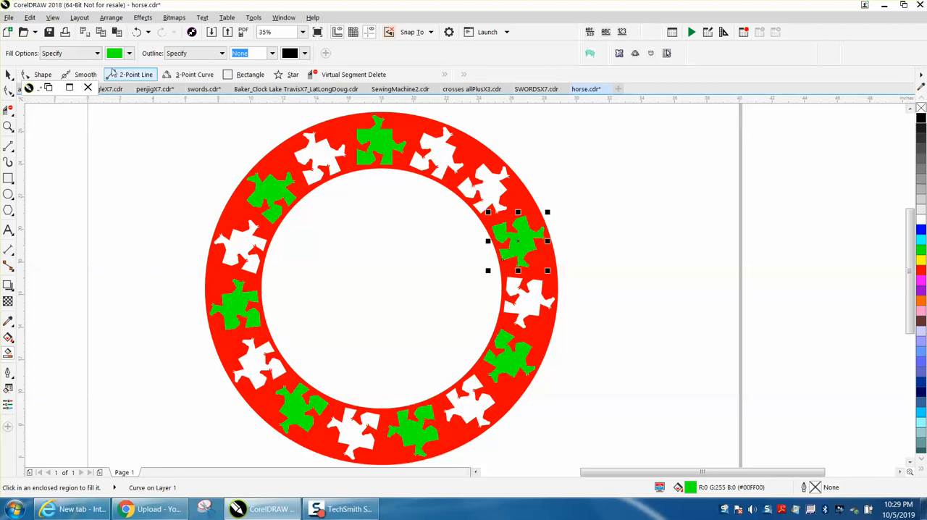
{"action": "left_click", "coordinate": [9, 74]}
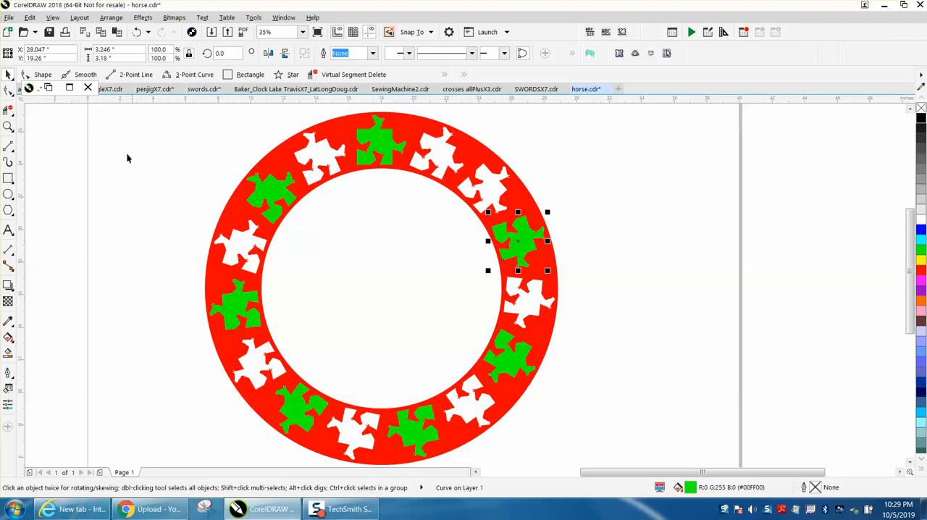
Switch the smart fill color to yellow and fill the two openings on either side of the green top piece.
{"action": "left_click", "coordinate": [8, 352]}
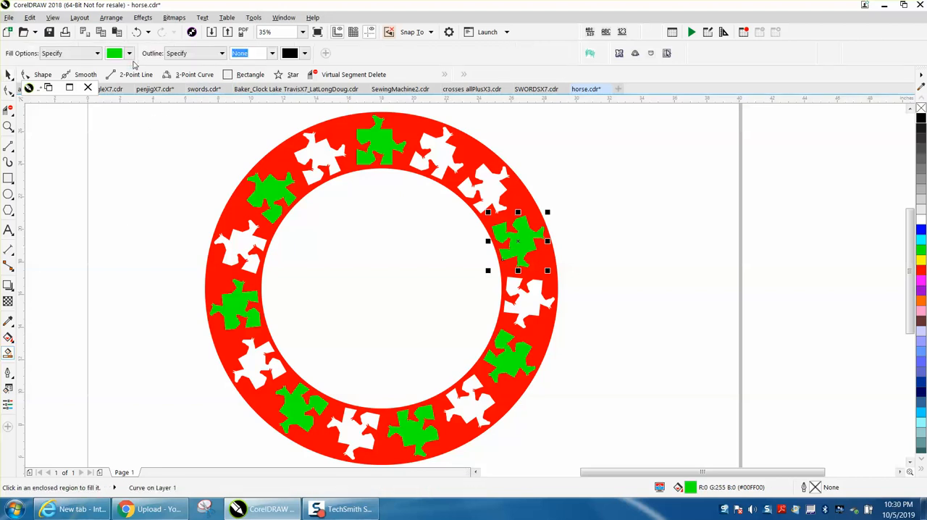
{"action": "left_click", "coordinate": [130, 53]}
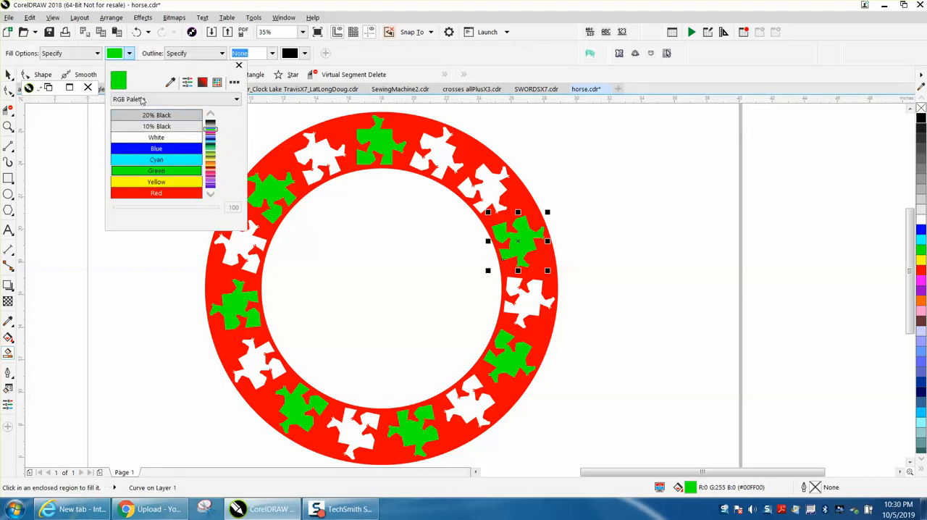
{"action": "left_click", "coordinate": [159, 182]}
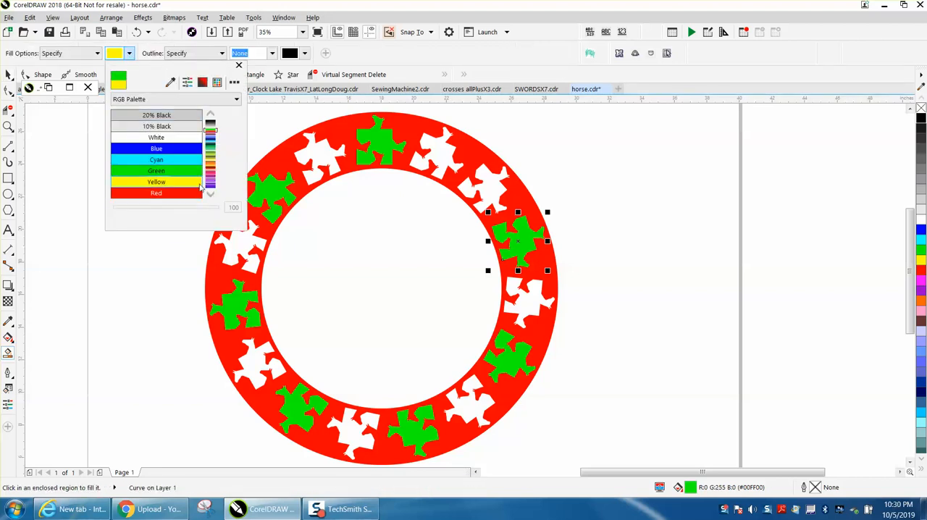
{"action": "left_click", "coordinate": [320, 151]}
{"action": "left_click", "coordinate": [438, 148]}
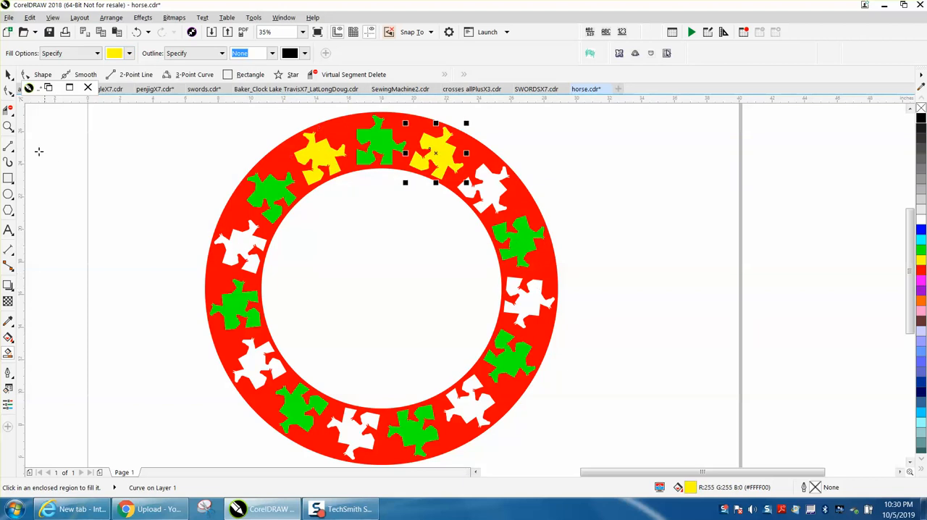
{"action": "left_click", "coordinate": [8, 126]}
{"action": "left_click_drag", "start_coordinate": [264, 119], "coordinate": [512, 212]}
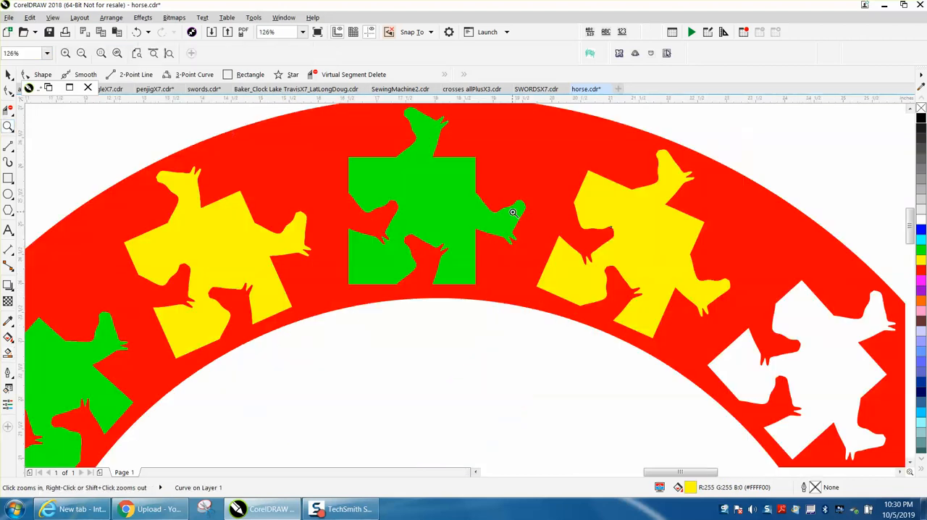
{"action": "right_click", "coordinate": [417, 207]}
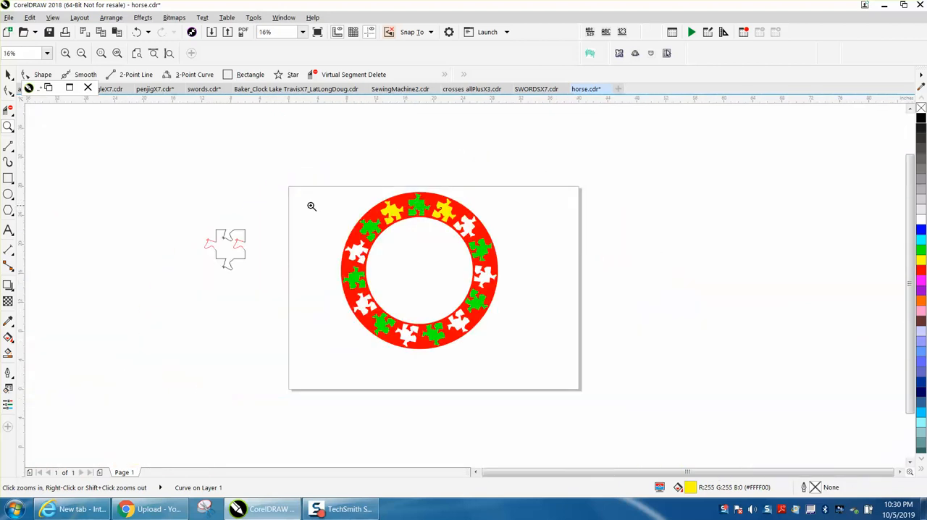
{"action": "left_click_drag", "start_coordinate": [311, 188], "coordinate": [608, 377]}
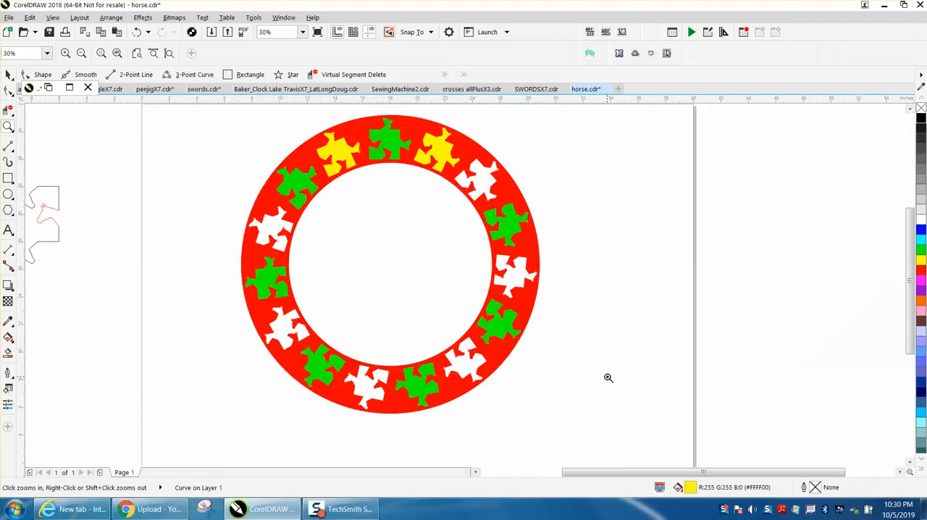